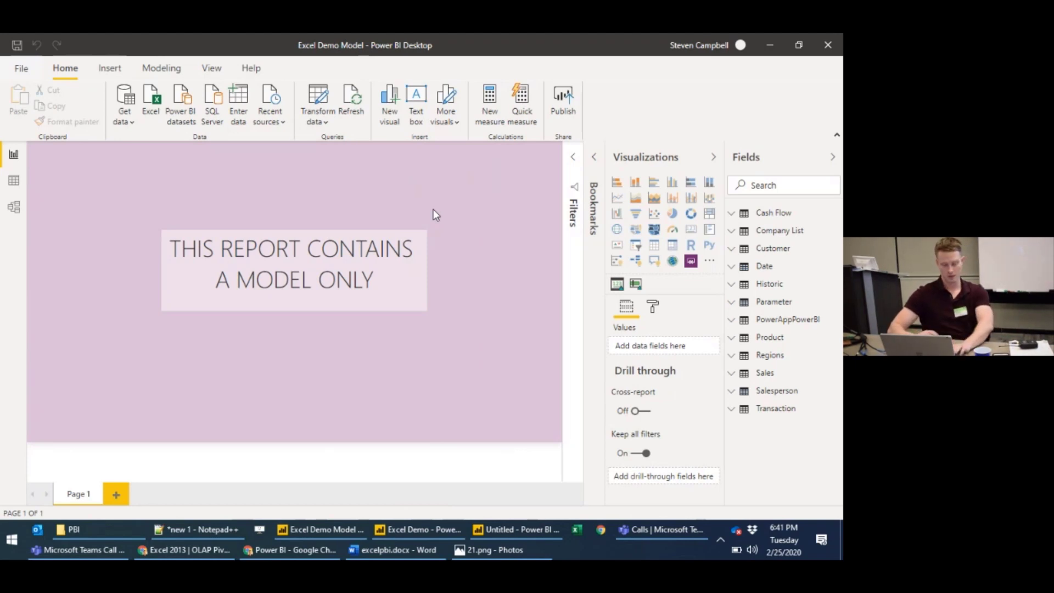
# Launch DAX Studio and connect it to the Excel Demo Model as the PBI / SSDT data source.
pyautogui.press('super')
pyautogui.write('dax')
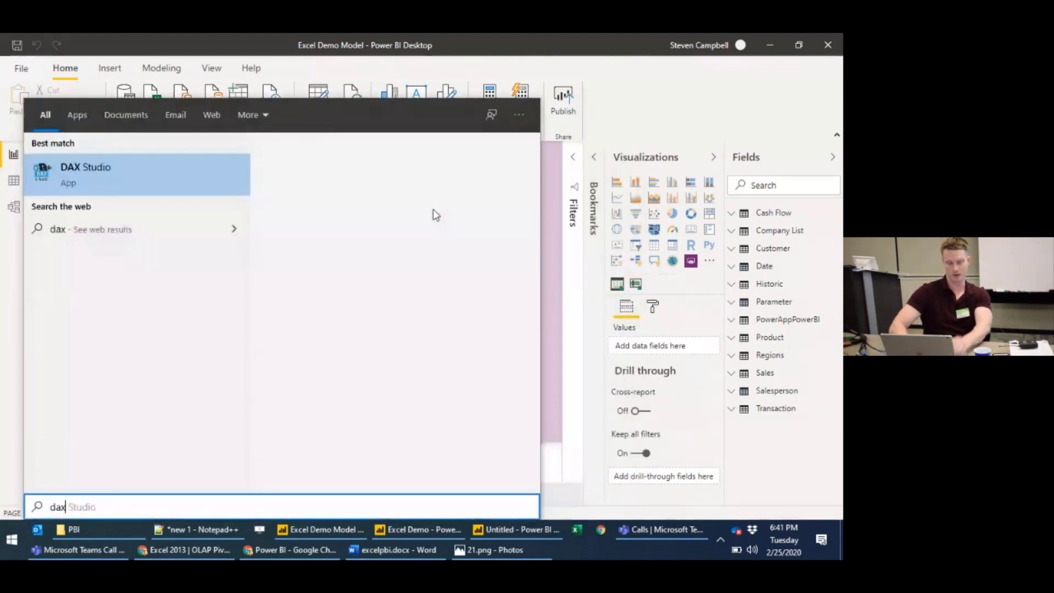
pyautogui.press('Return')
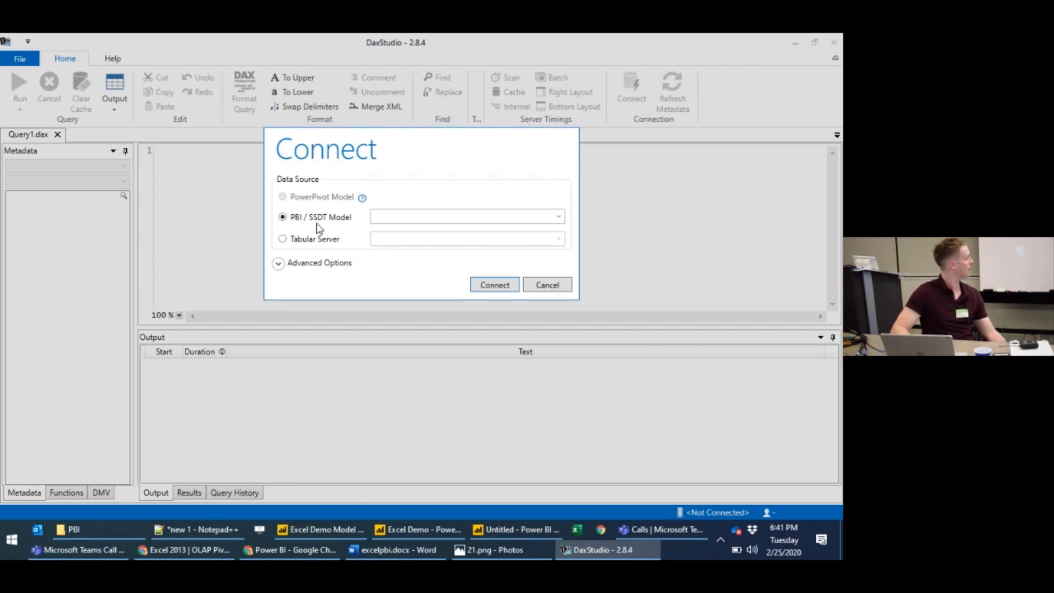
pyautogui.click(436, 220)
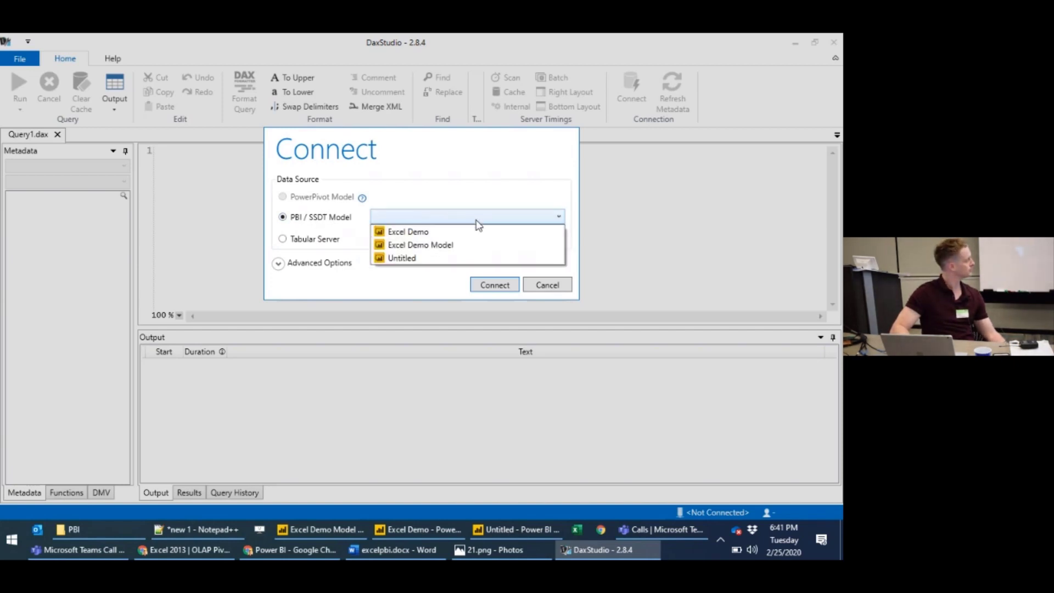
pyautogui.click(466, 244)
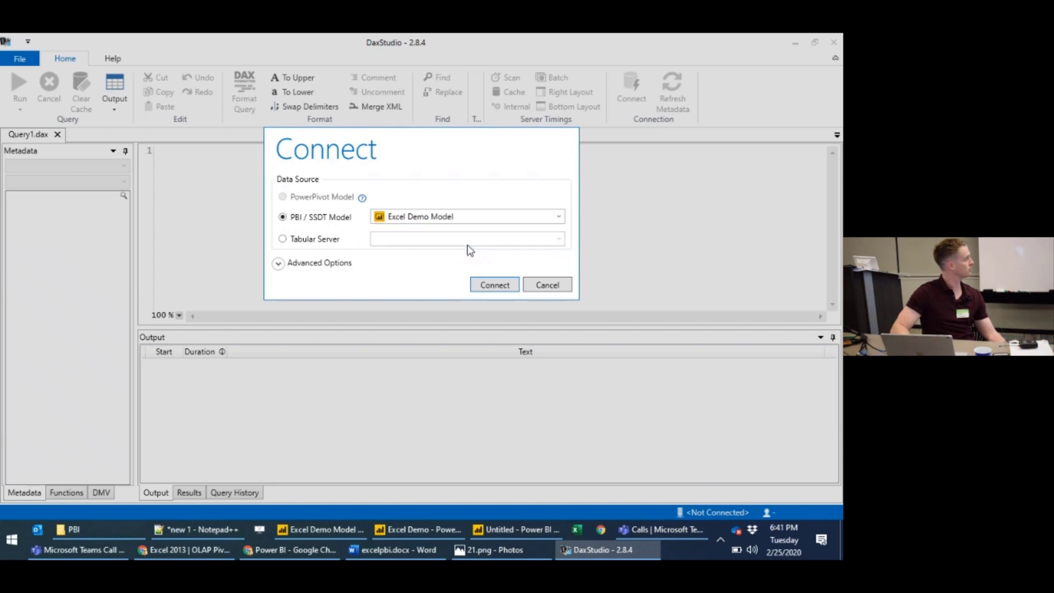
pyautogui.click(494, 285)
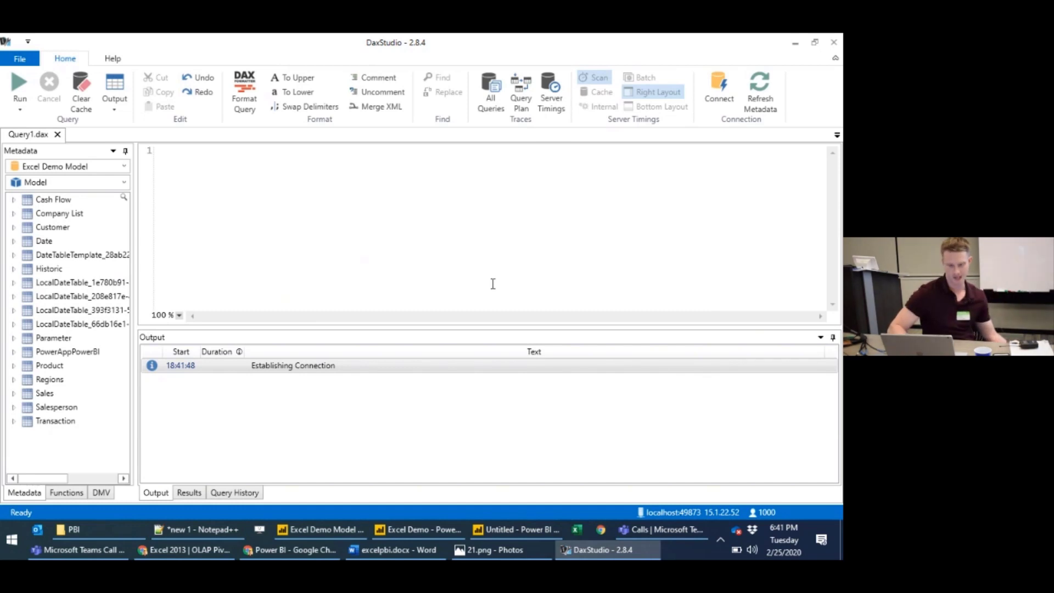
# Clear the model's cache and copy the cache-cleared log entry into the blank Notepad++ document.
pyautogui.click(79, 108)
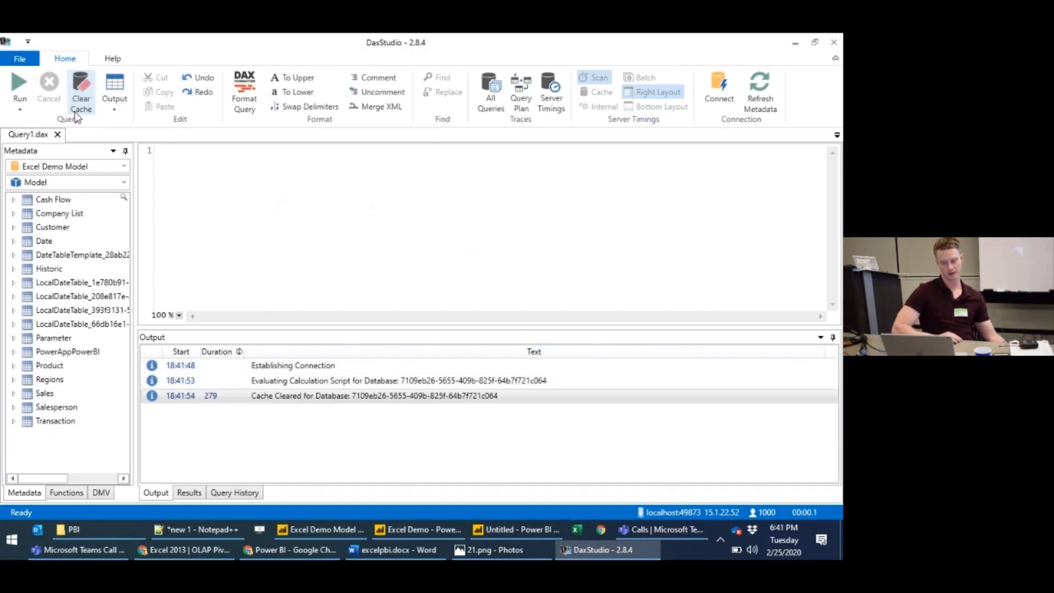
pyautogui.click(427, 397)
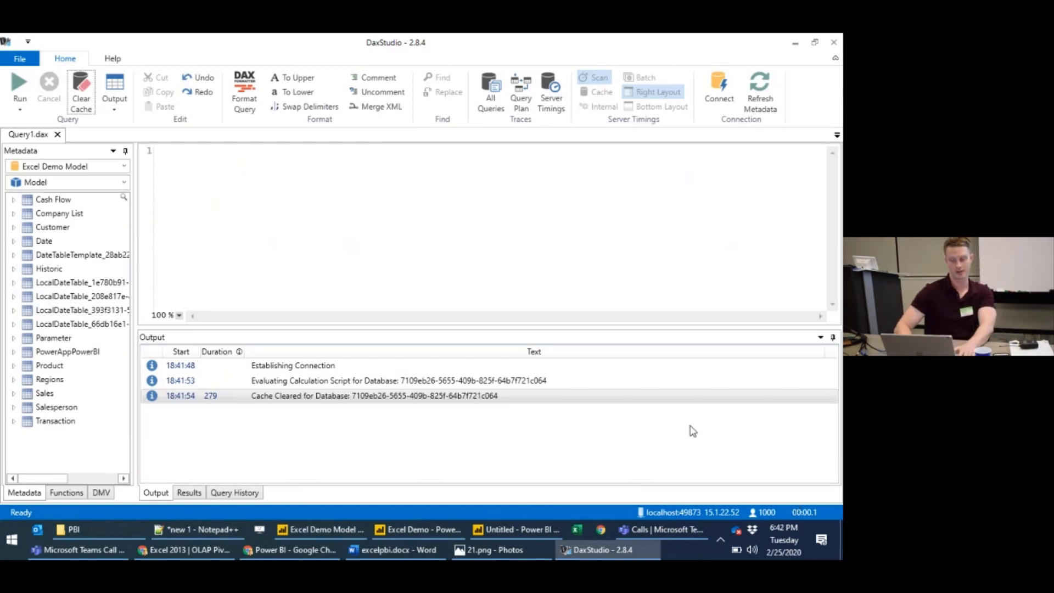
pyautogui.click(346, 399)
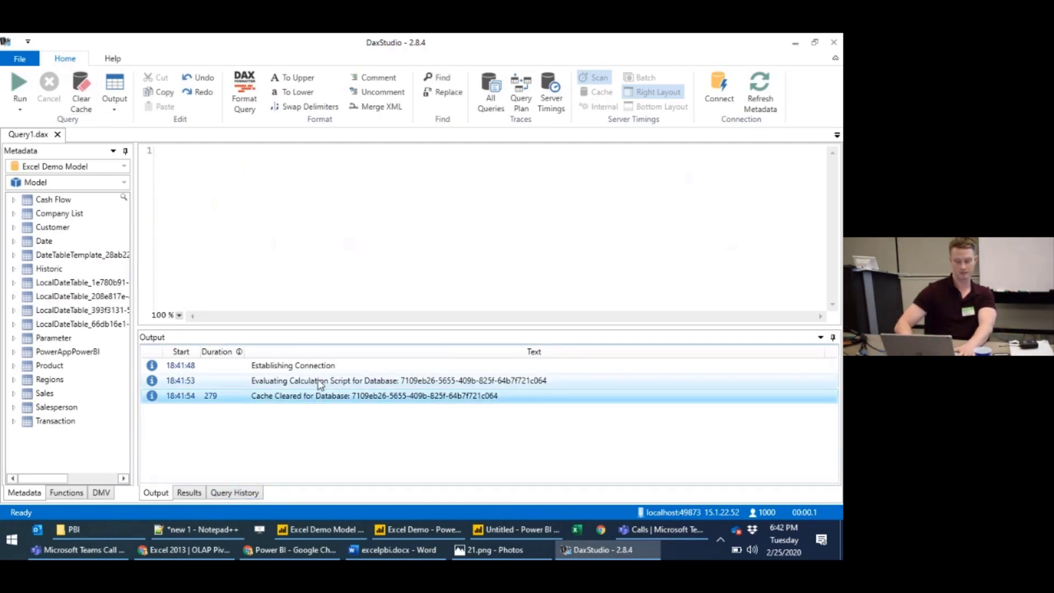
pyautogui.click(212, 530)
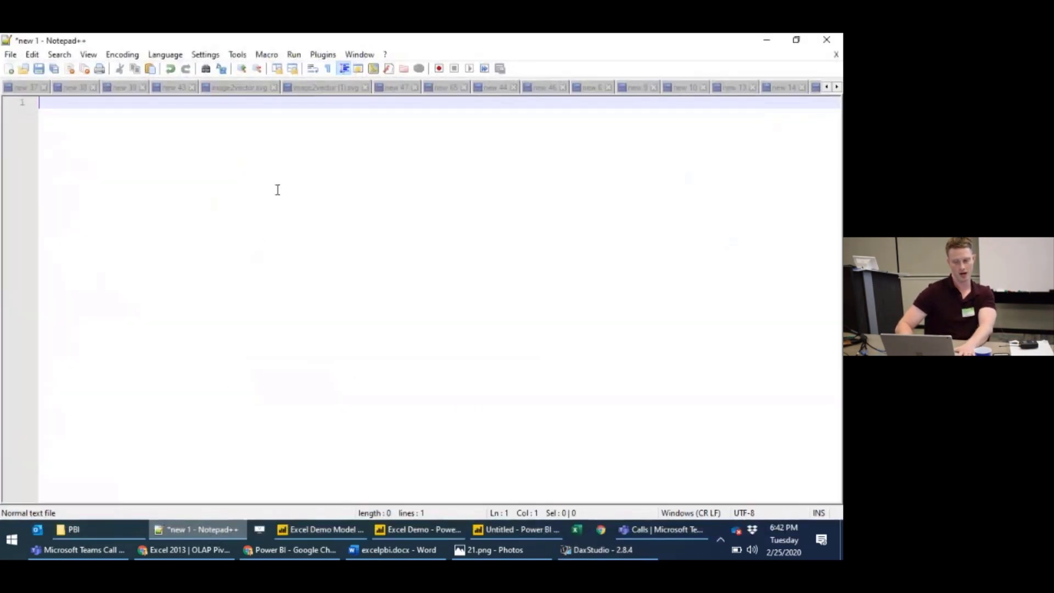
pyautogui.doubleClick(417, 43)
pyautogui.hotkey('ctrl', 'v')
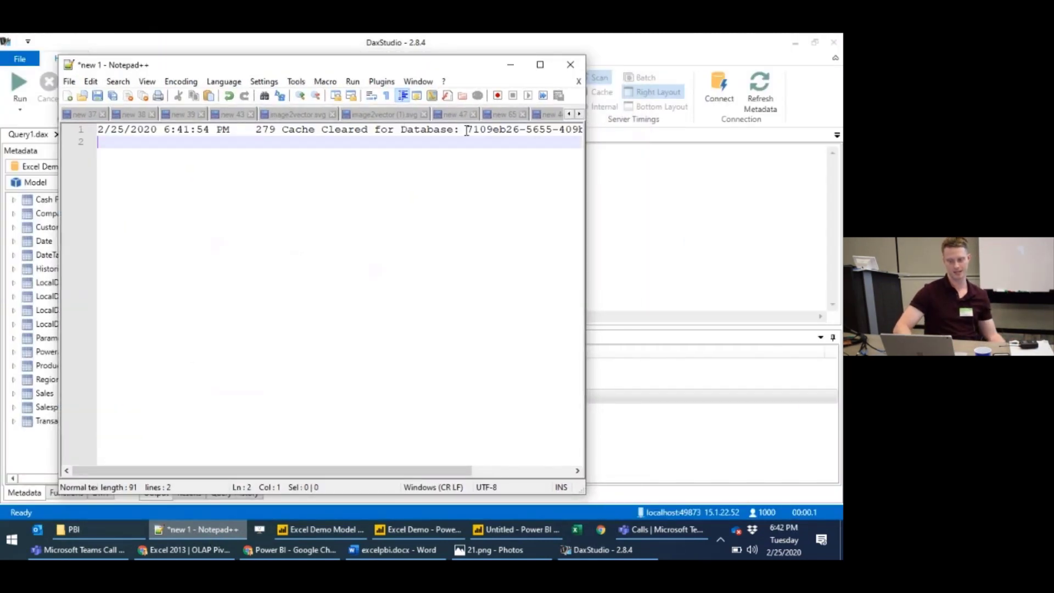
# Trim the pasted log entry so only the database ID remains on the first line.
pyautogui.moveTo(466, 129); pyautogui.dragTo(615, 124)
pyautogui.click(386, 129)
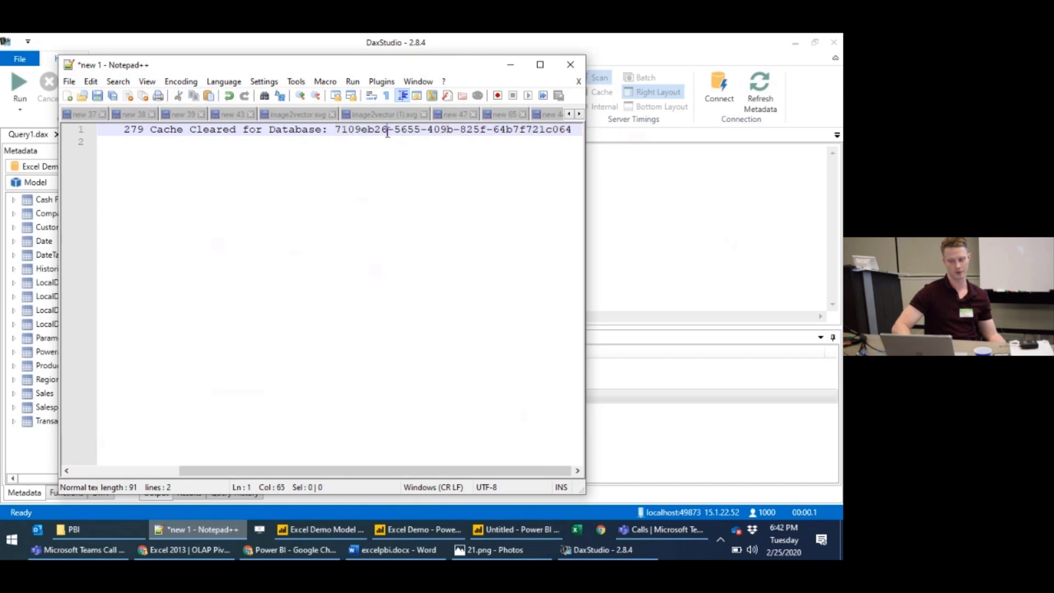
pyautogui.click(339, 129)
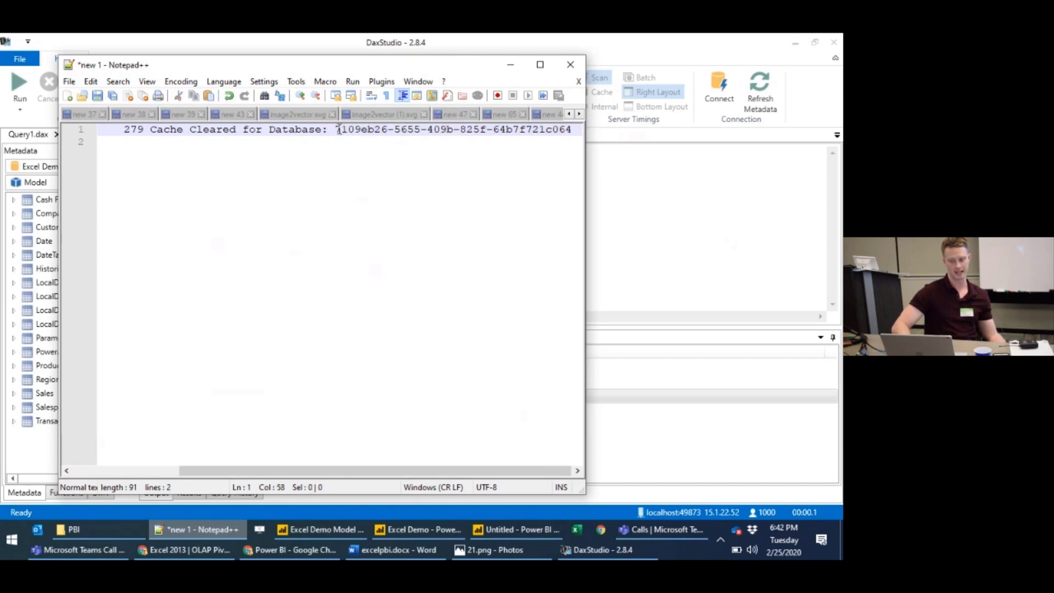
pyautogui.moveTo(338, 130); pyautogui.dragTo(3, 142)
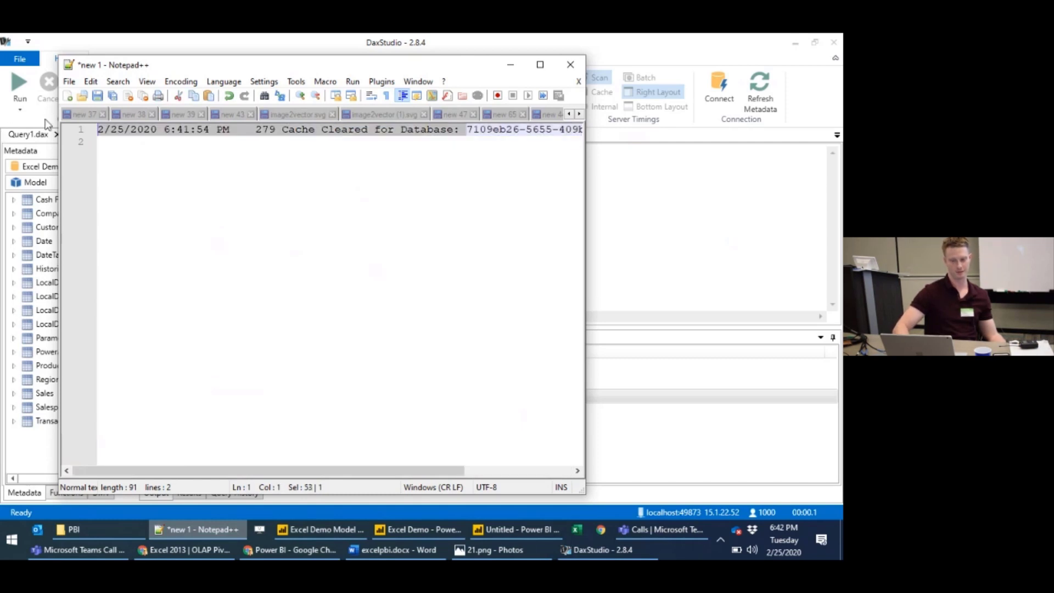
pyautogui.press('Delete')
pyautogui.press('Down')
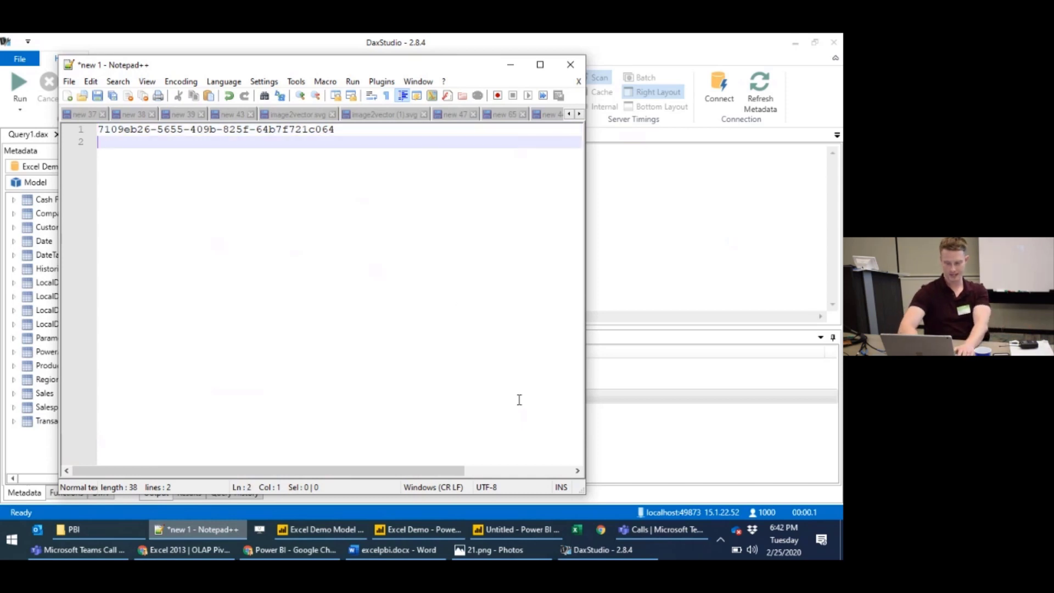
# Read the model's server address in DAX Studio and note localhost:49873 on the second line below the database ID.
pyautogui.hotkey('ctrl', '1')
pyautogui.press('Escape')
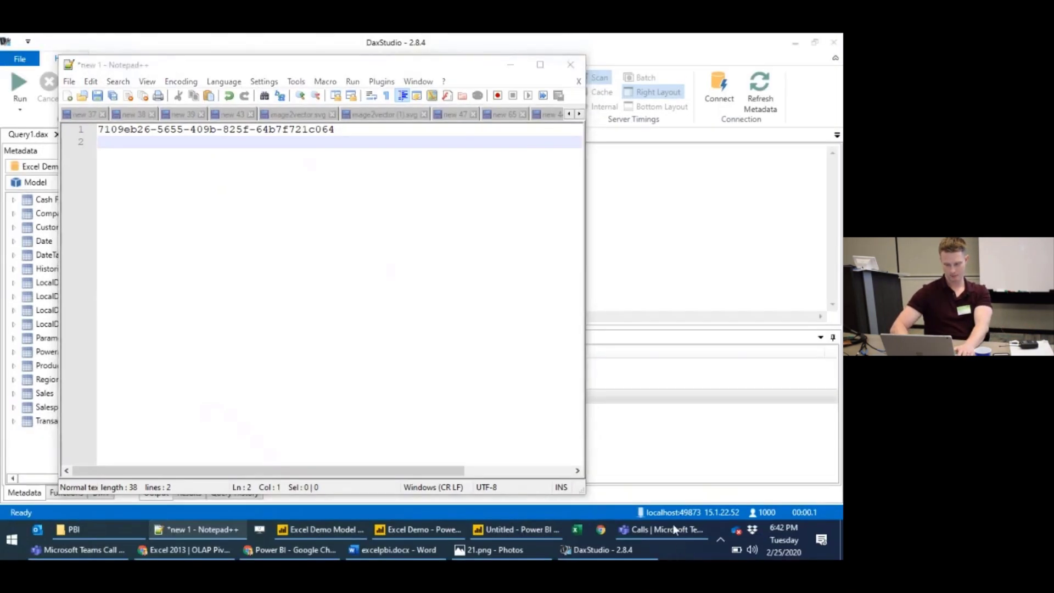
pyautogui.hotkey('ctrl', '1')
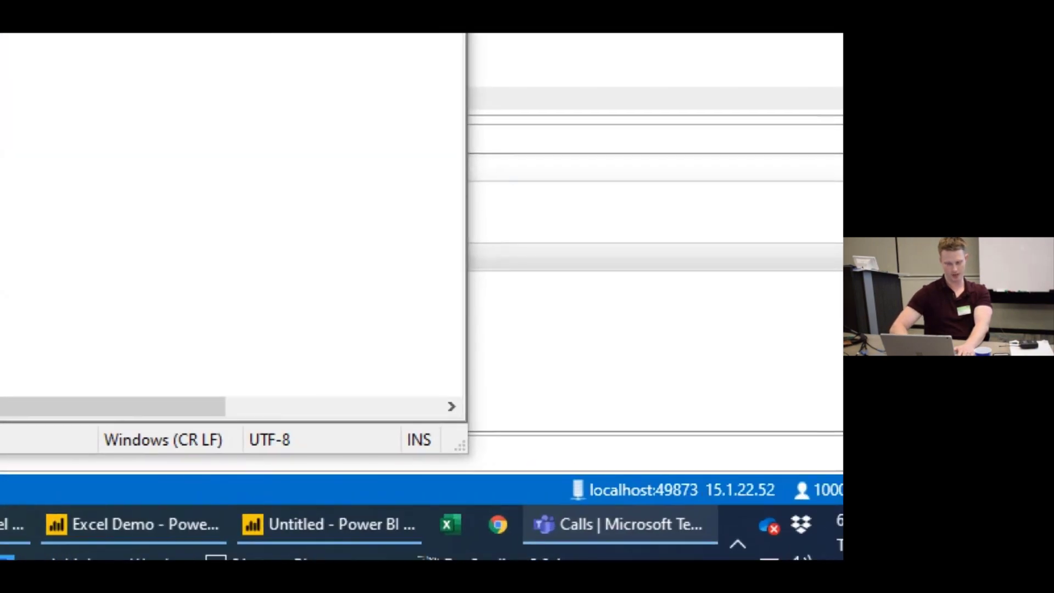
pyautogui.moveTo(565, 466); pyautogui.dragTo(686, 503)
pyautogui.press('Escape')
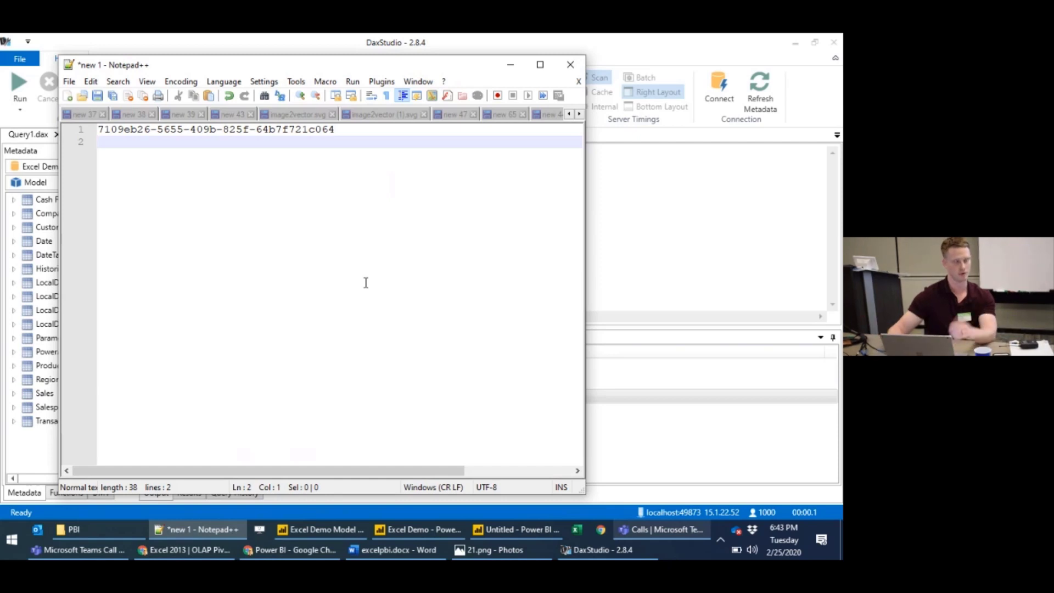
pyautogui.write('localhost')
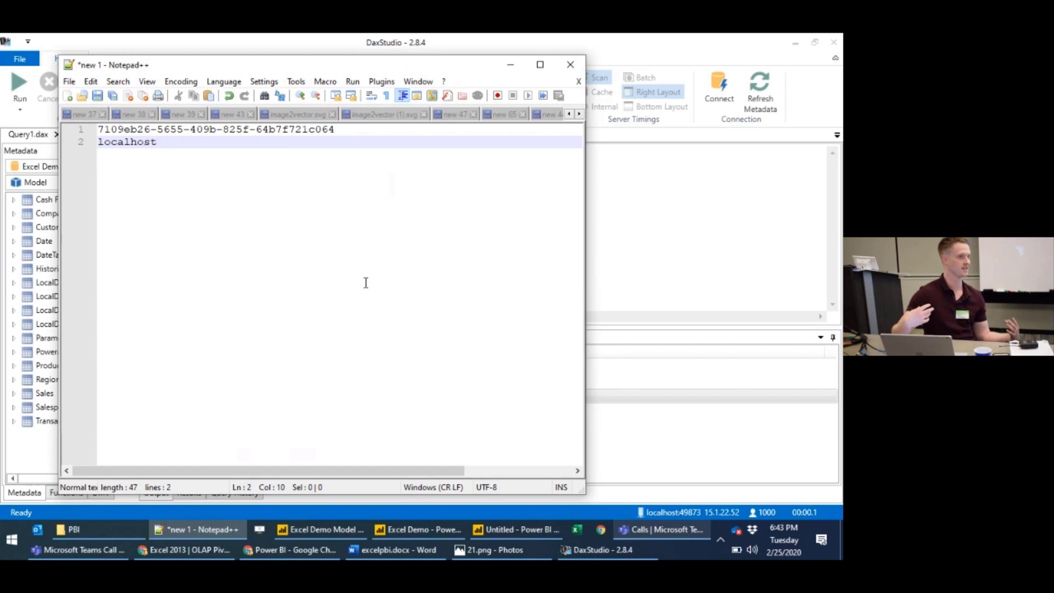
pyautogui.write(':')
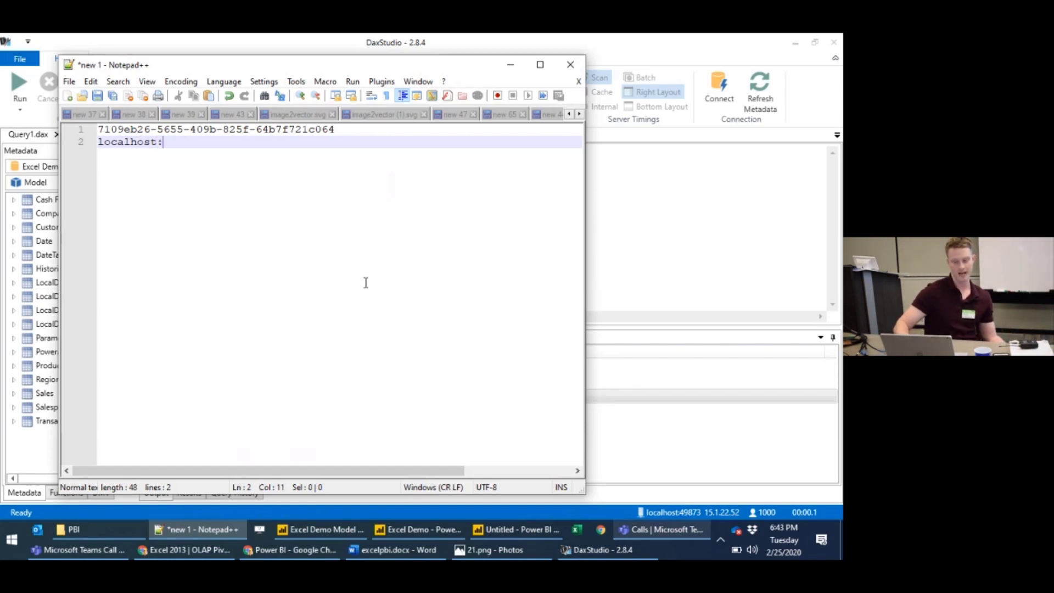
pyautogui.write('4')
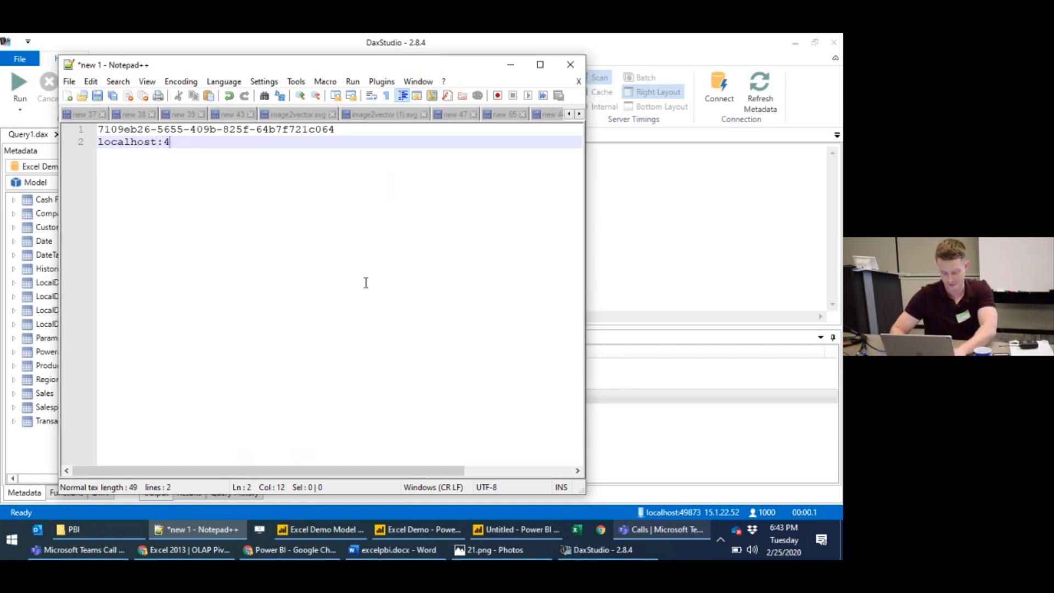
pyautogui.write('9873')
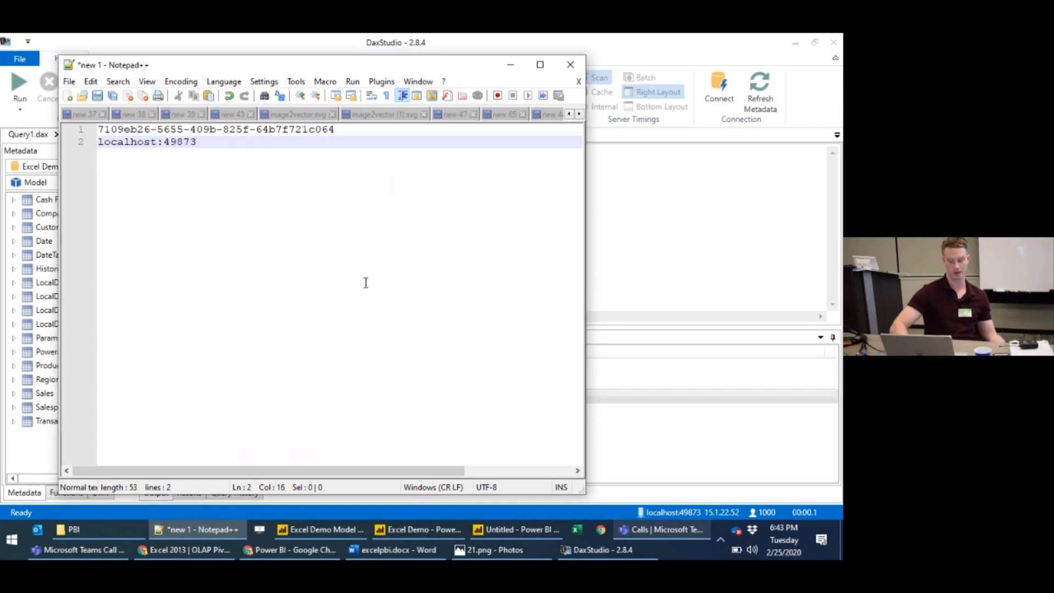
# Launch a new Power BI Desktop instance for a blank report.
pyautogui.click(505, 529)
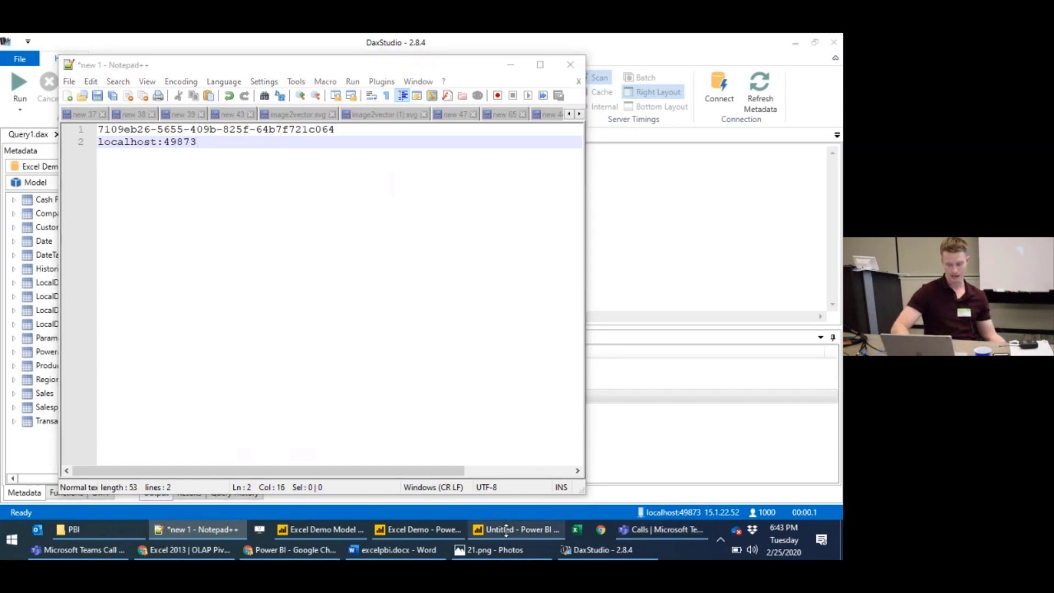
pyautogui.click(532, 519)
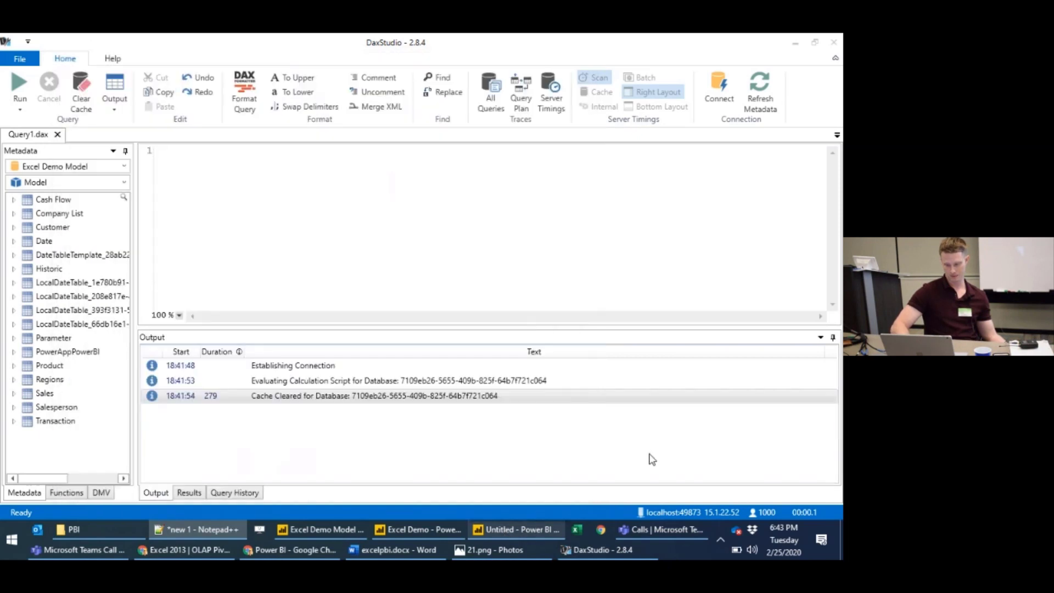
pyautogui.click(7, 551)
pyautogui.write('po')
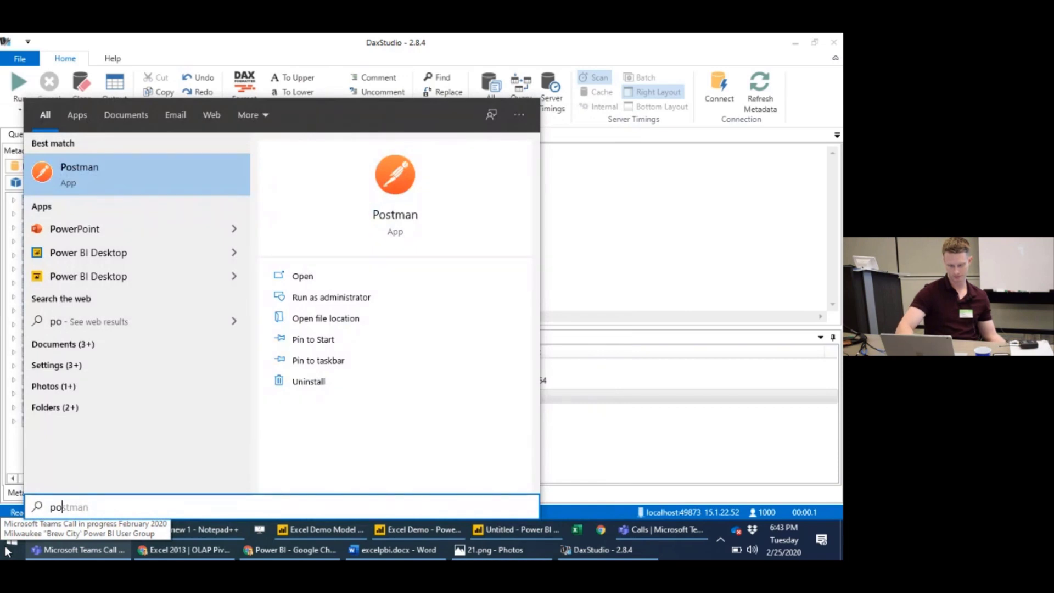
pyautogui.write('wer')
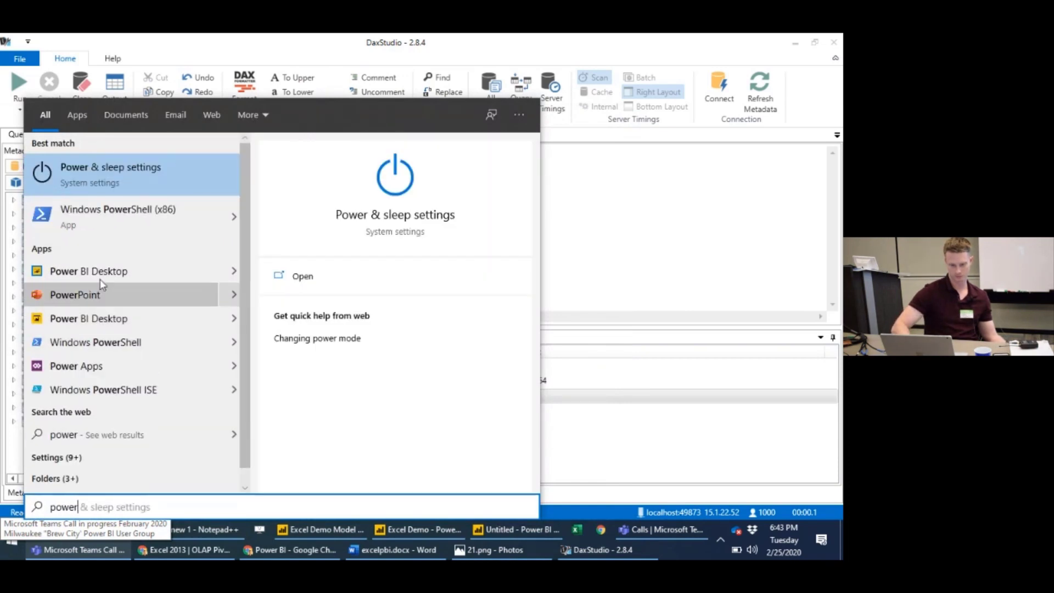
pyautogui.click(104, 272)
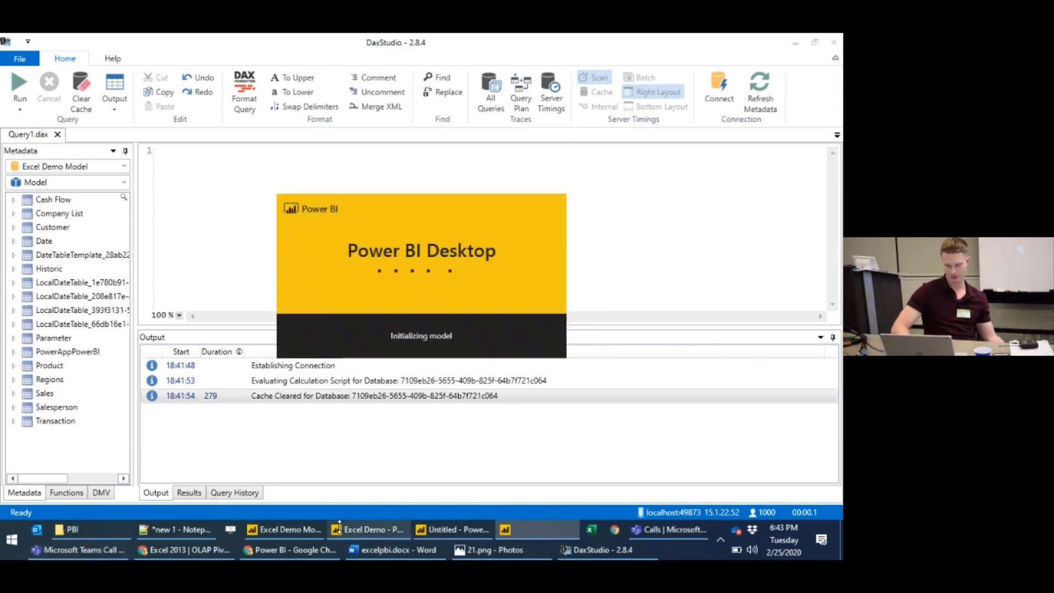
pyautogui.click(365, 534)
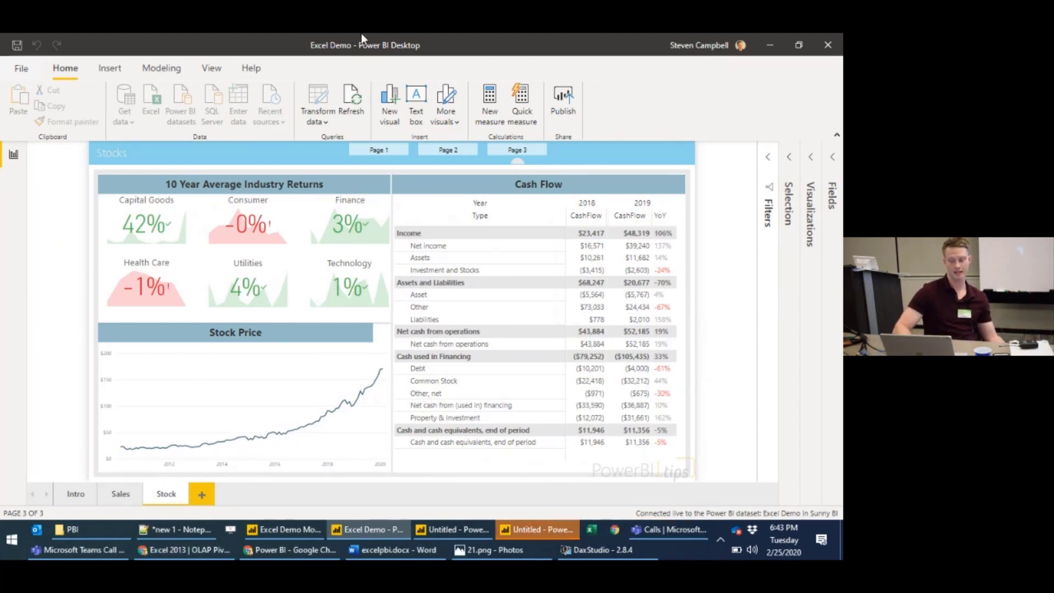
pyautogui.click(321, 117)
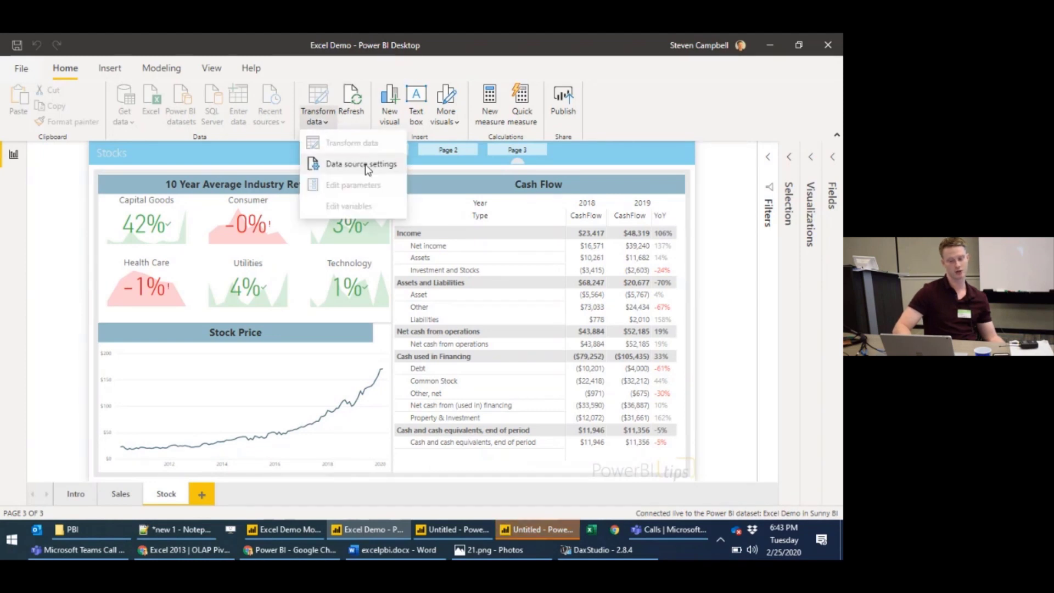
pyautogui.click(366, 164)
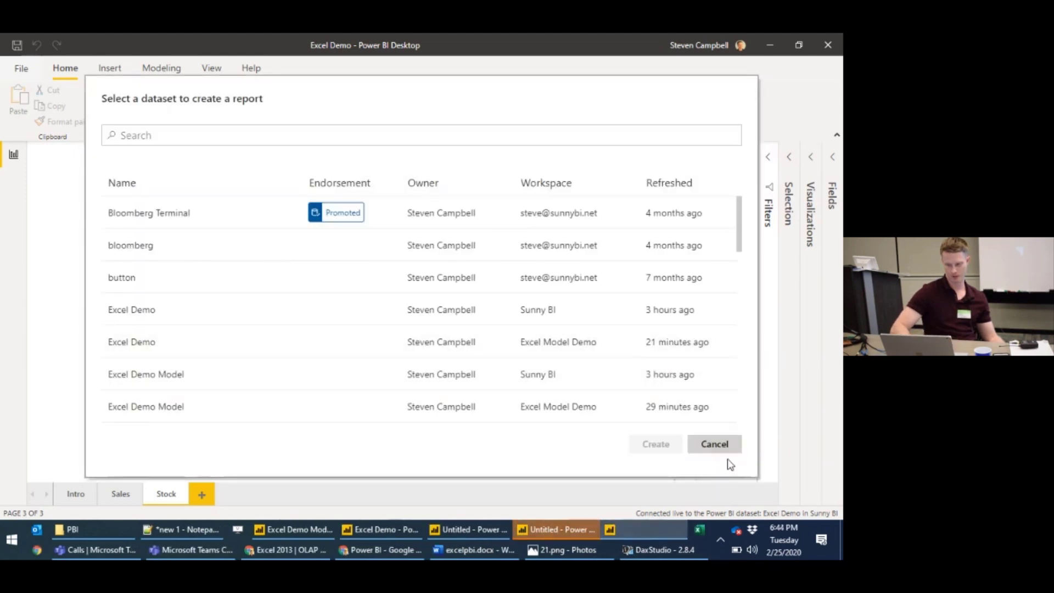
pyautogui.click(726, 454)
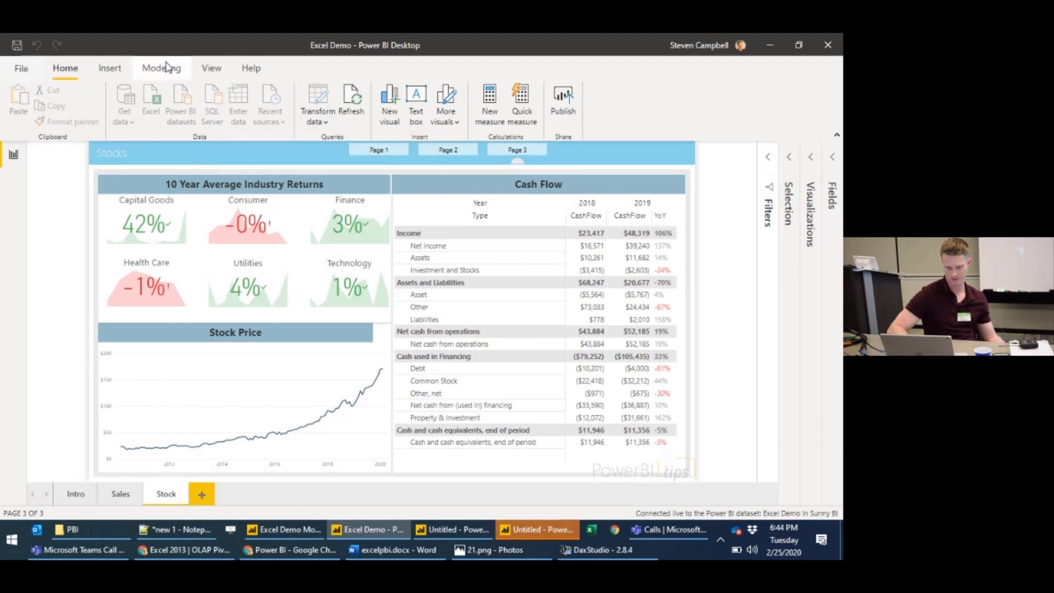
# Switch to the new untitled Power BI report and start an Analysis Services database connection.
pyautogui.click(527, 534)
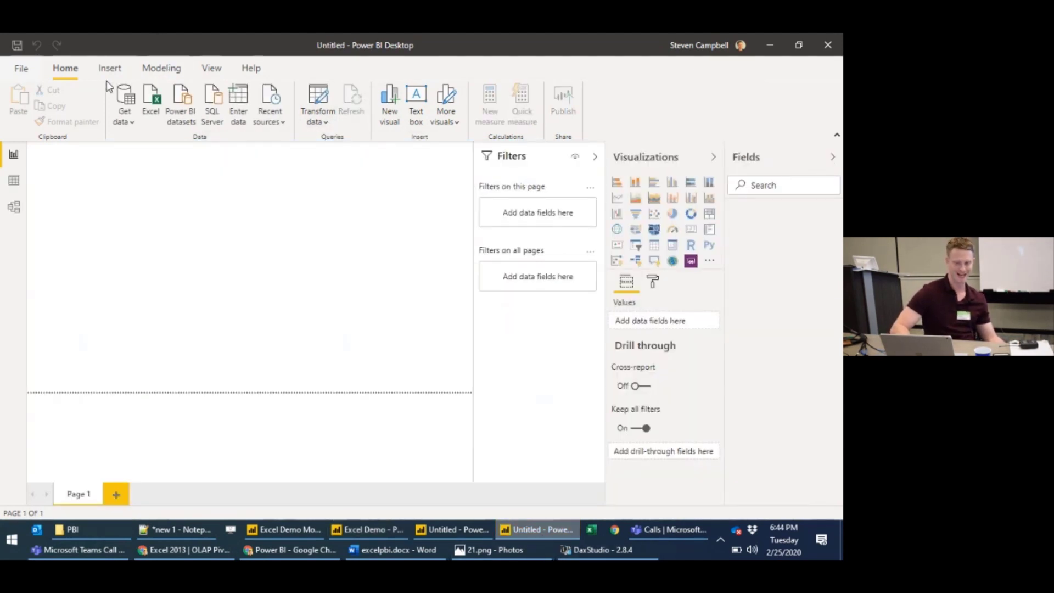
pyautogui.click(123, 117)
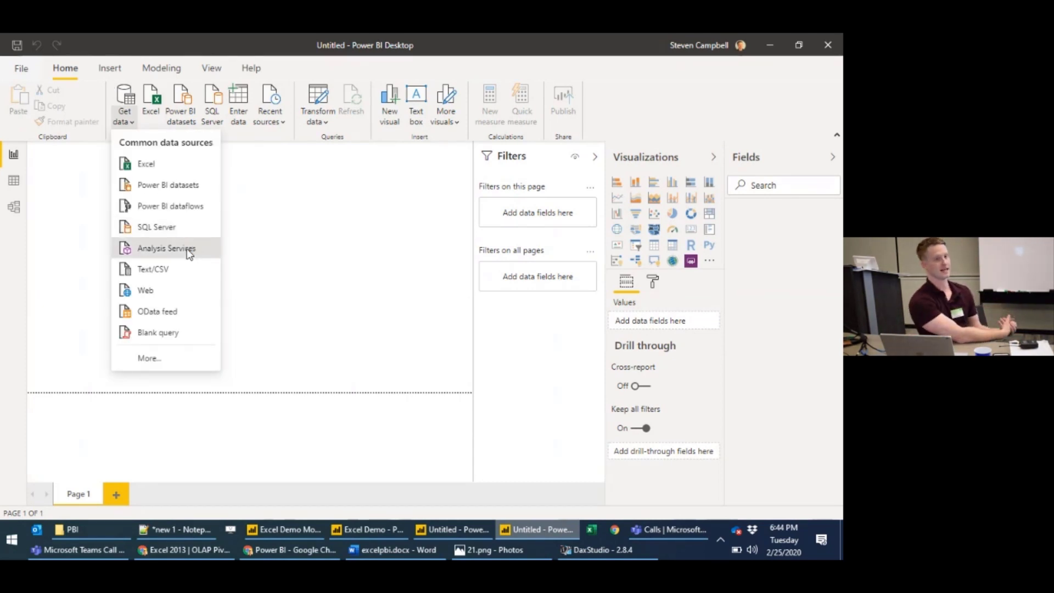
pyautogui.click(188, 250)
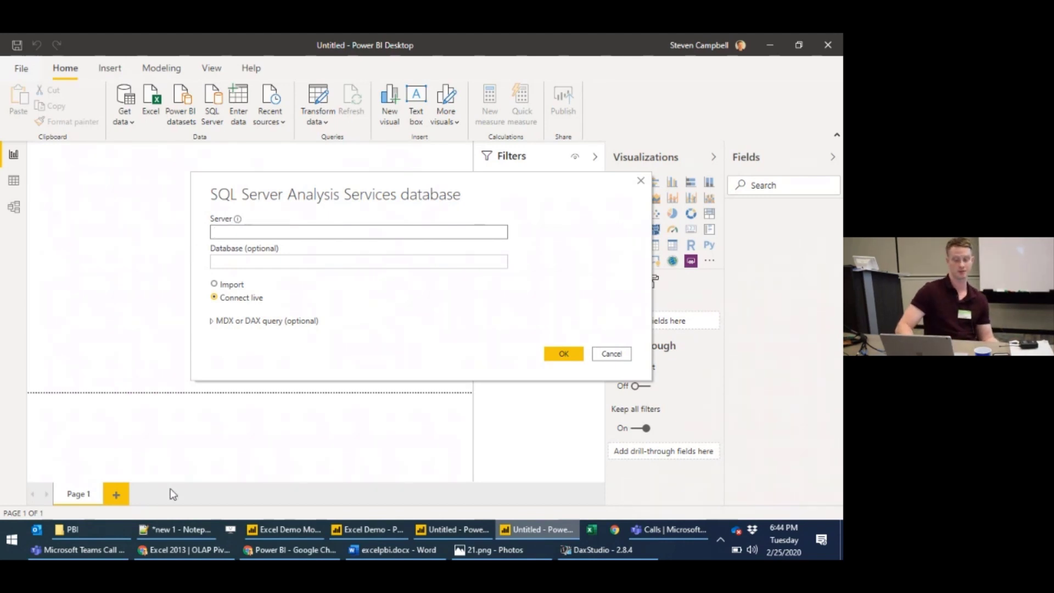
# Copy the server address localhost:49873 from the Notepad++ notes into the Analysis Services connection's Server field in Power BI.
pyautogui.click(184, 532)
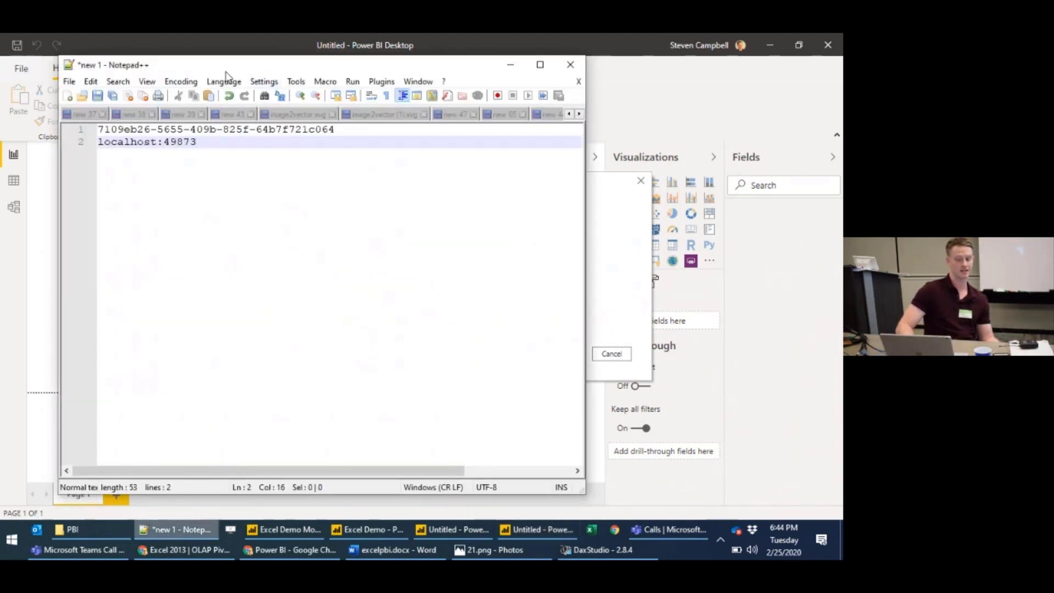
pyautogui.moveTo(207, 144); pyautogui.dragTo(98, 146)
pyautogui.hotkey('ctrl', 'c')
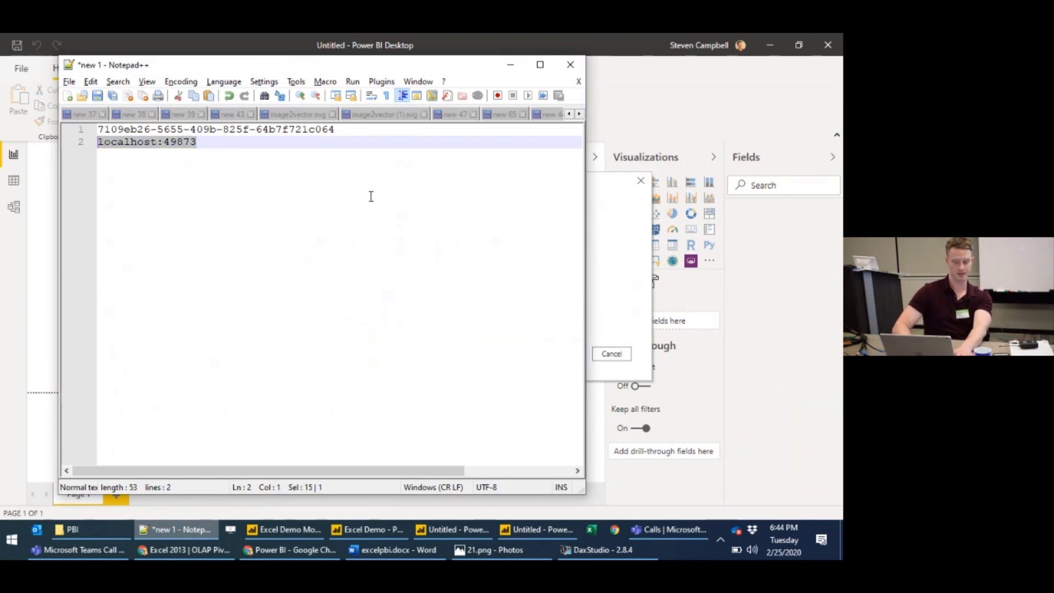
pyautogui.hotkey('alt', 'Tab')
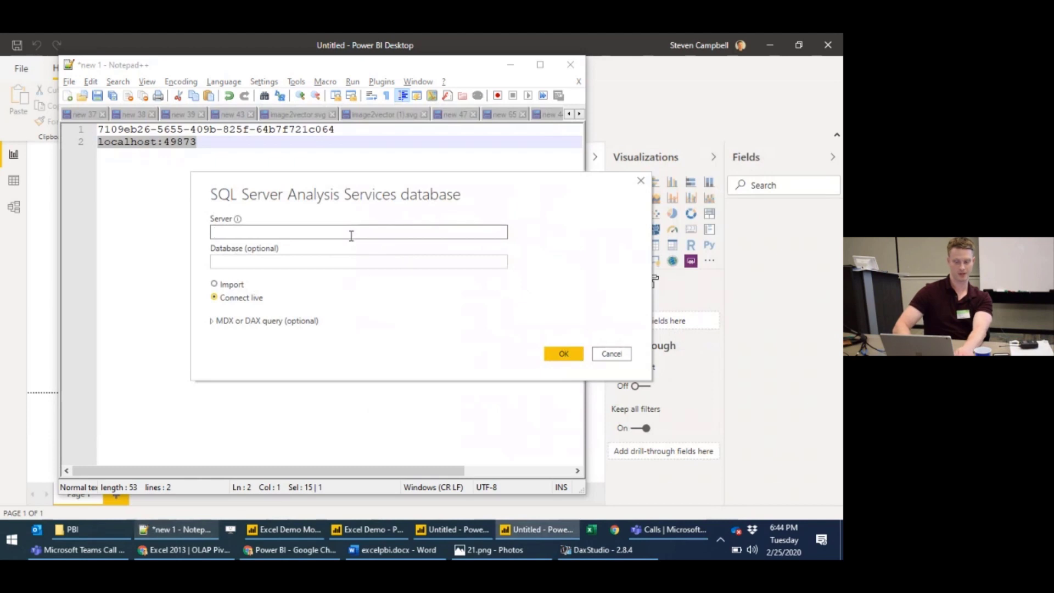
pyautogui.hotkey('ctrl', 'v')
# Copy the noted database ID from Notepad++ into the Database field and connect live to the model.
pyautogui.moveTo(349, 132); pyautogui.dragTo(100, 134)
pyautogui.hotkey('ctrl', 'c')
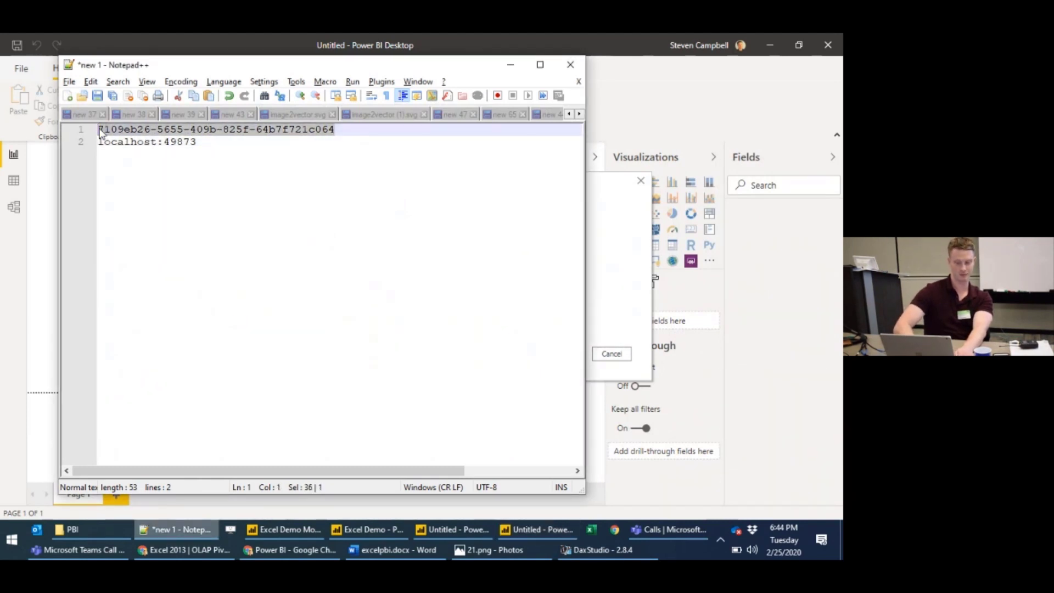
pyautogui.click(614, 248)
pyautogui.click(411, 260)
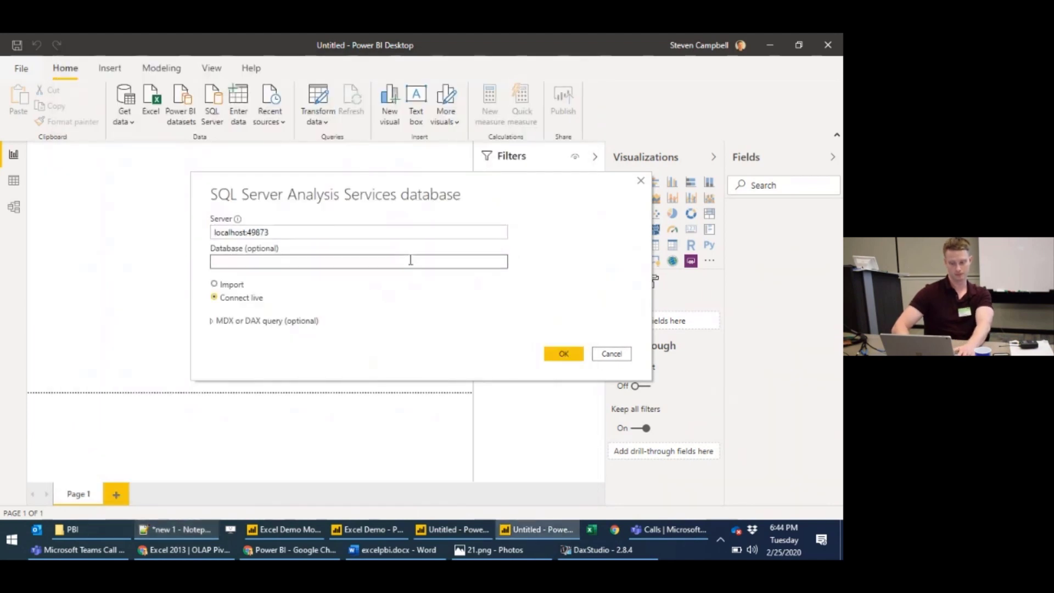
pyautogui.hotkey('ctrl', 'v')
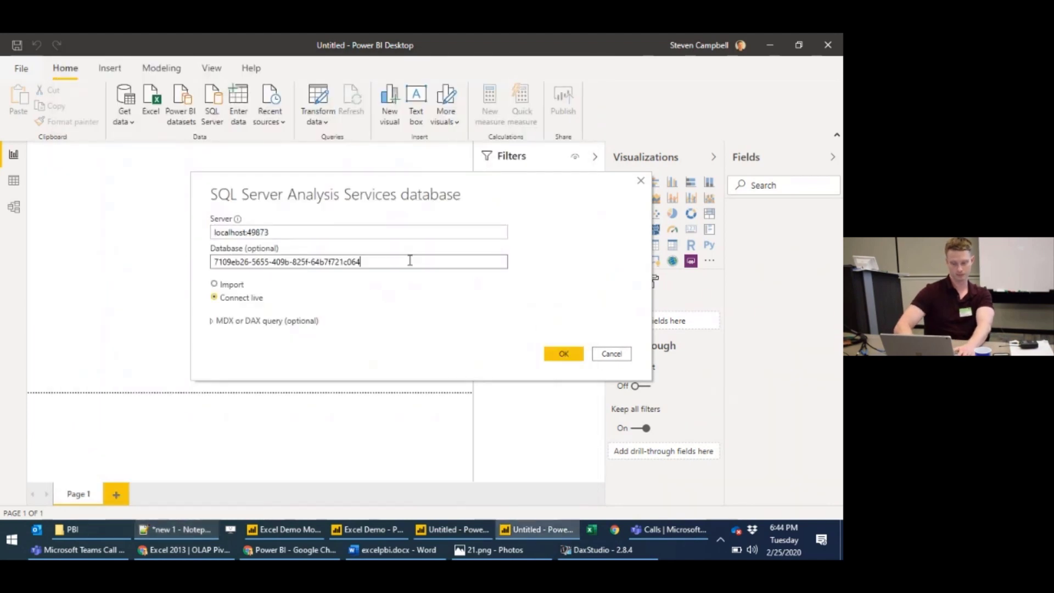
pyautogui.click(559, 354)
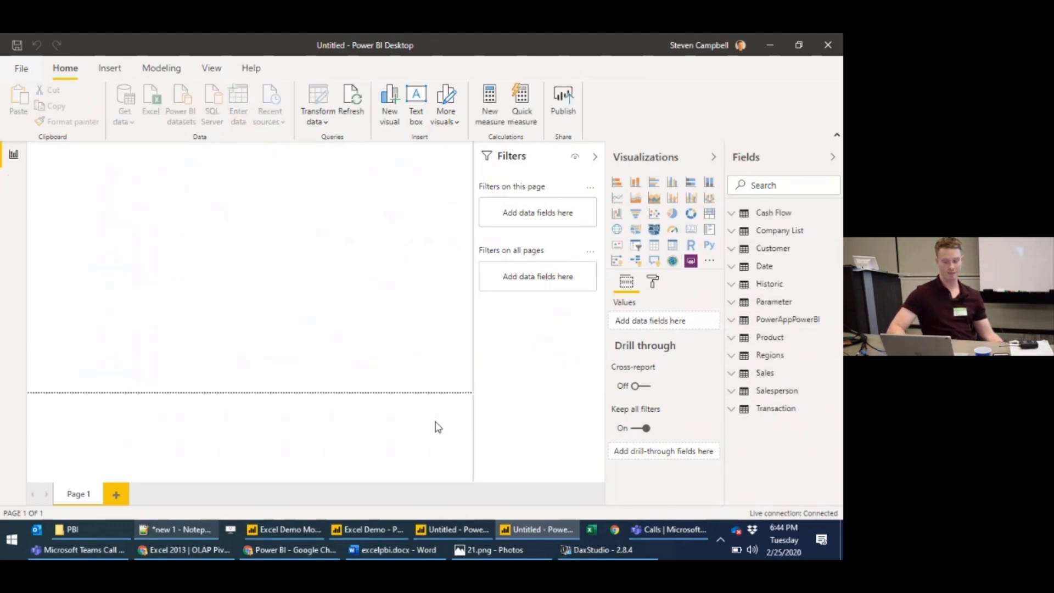
pyautogui.rightClick(305, 532)
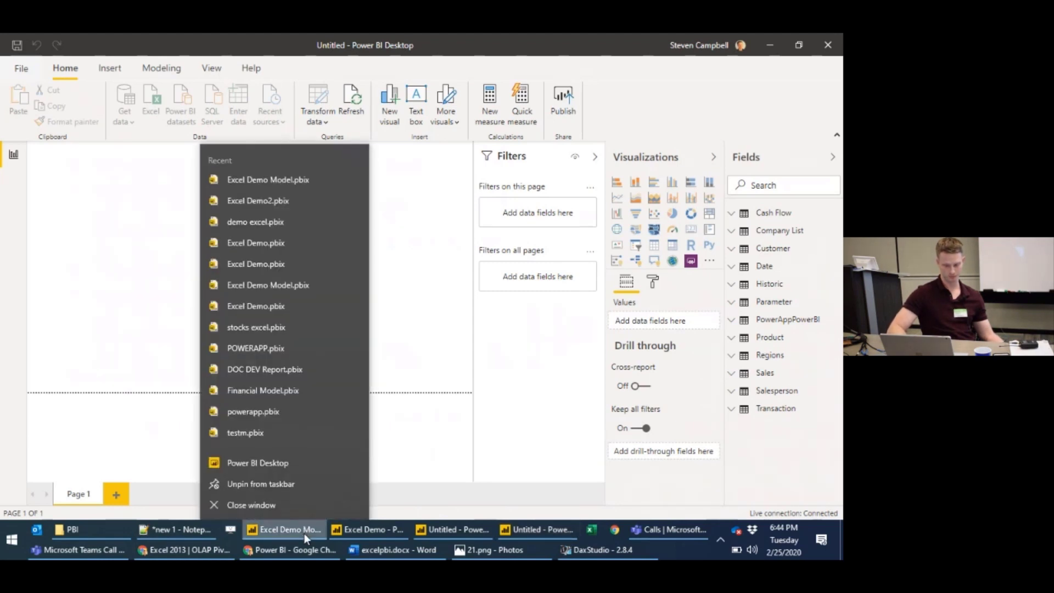
pyautogui.press('Escape')
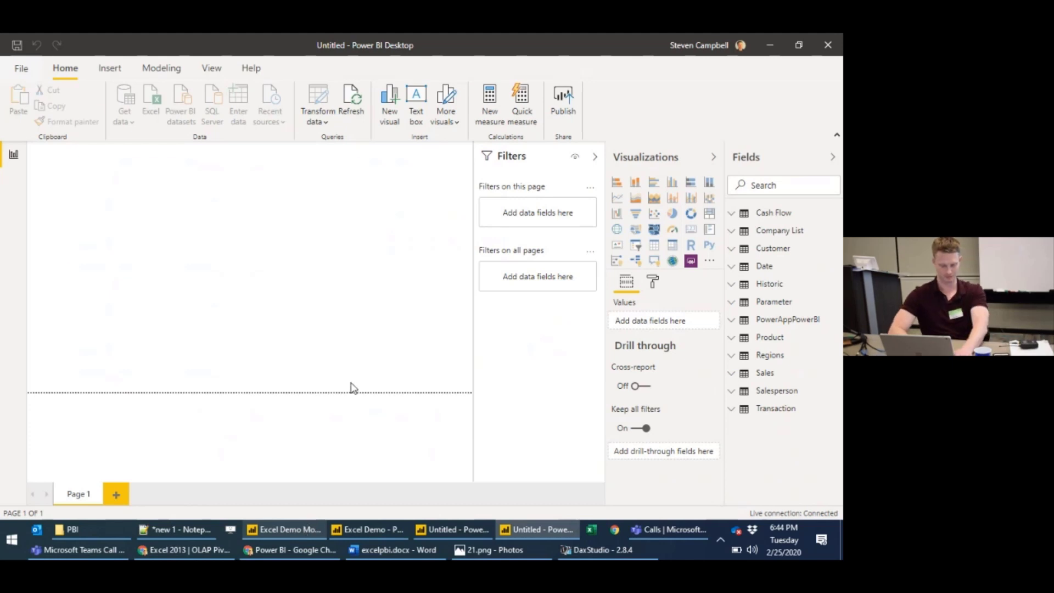
pyautogui.hotkey('alt', 'Tab')
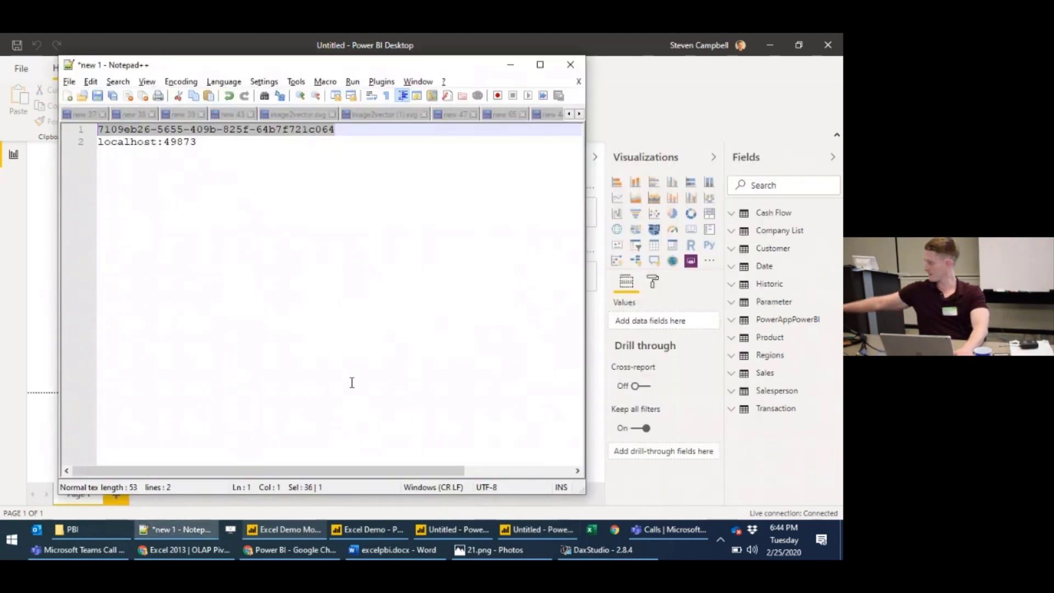
pyautogui.hotkey('alt', 'Tab')
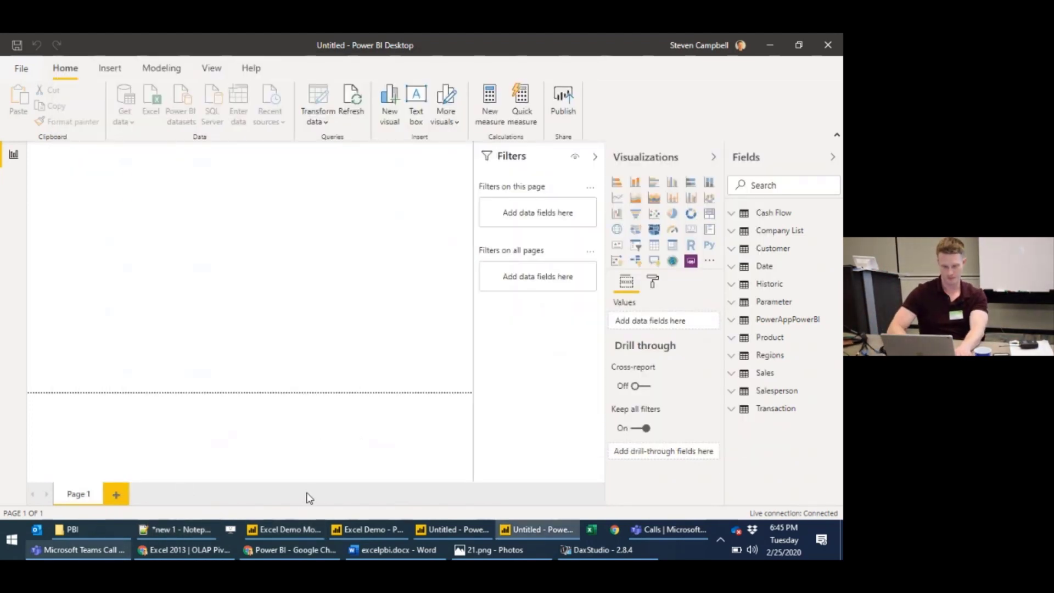
# Switch to the Excel Demo Model report and add a measure Live Connect = 1 to the Cash Flow table.
pyautogui.click(282, 532)
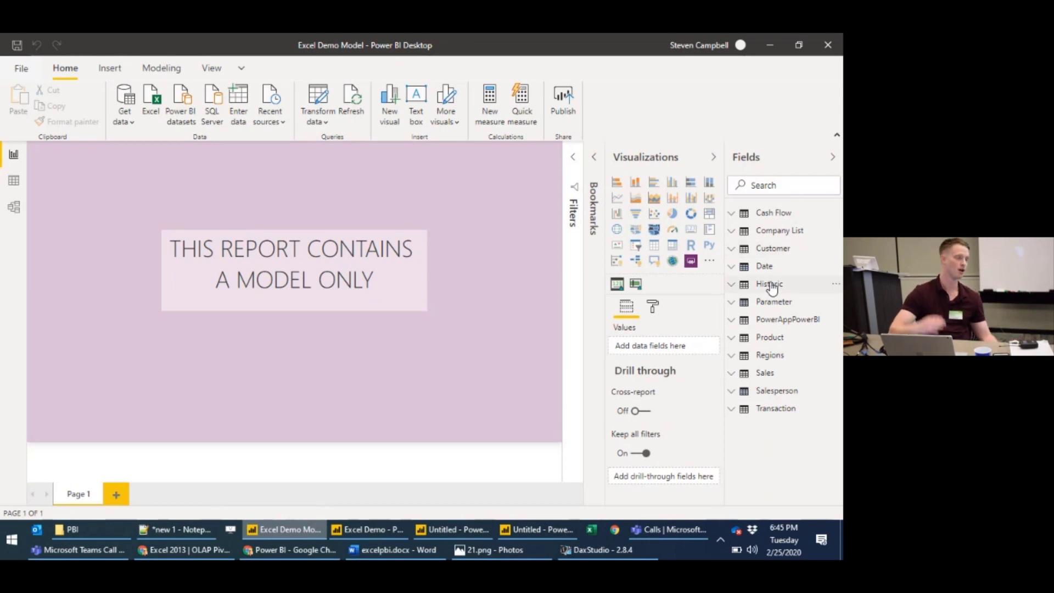
pyautogui.moveTo(772, 287)
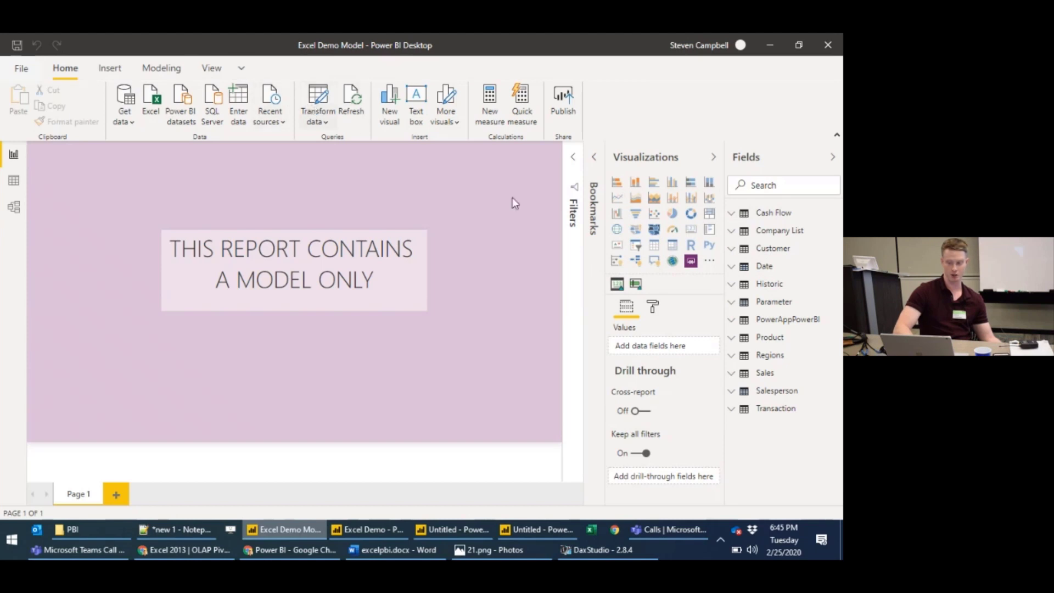
pyautogui.click(736, 215)
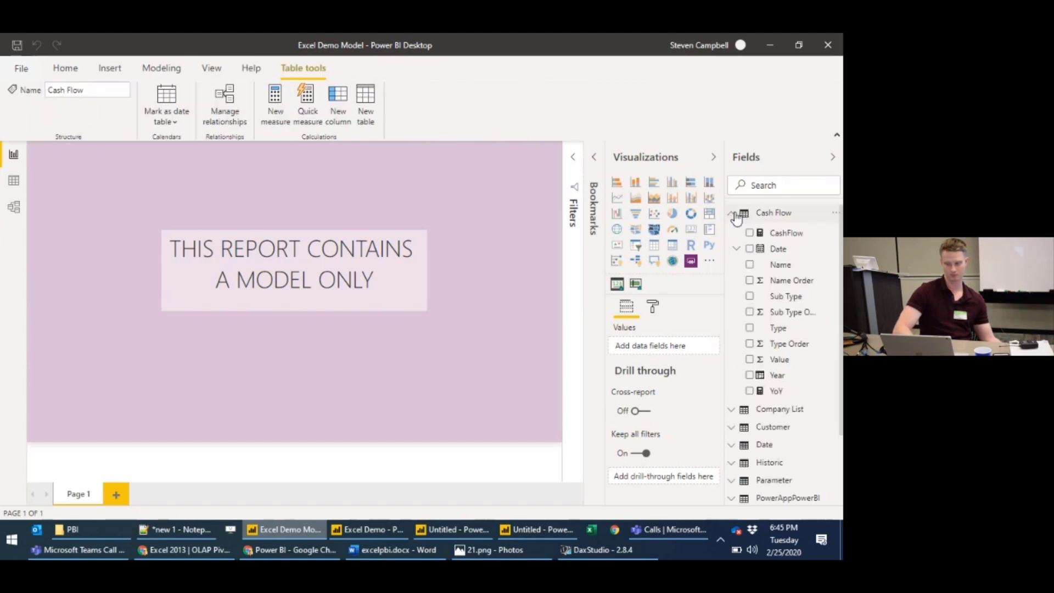
pyautogui.click(276, 108)
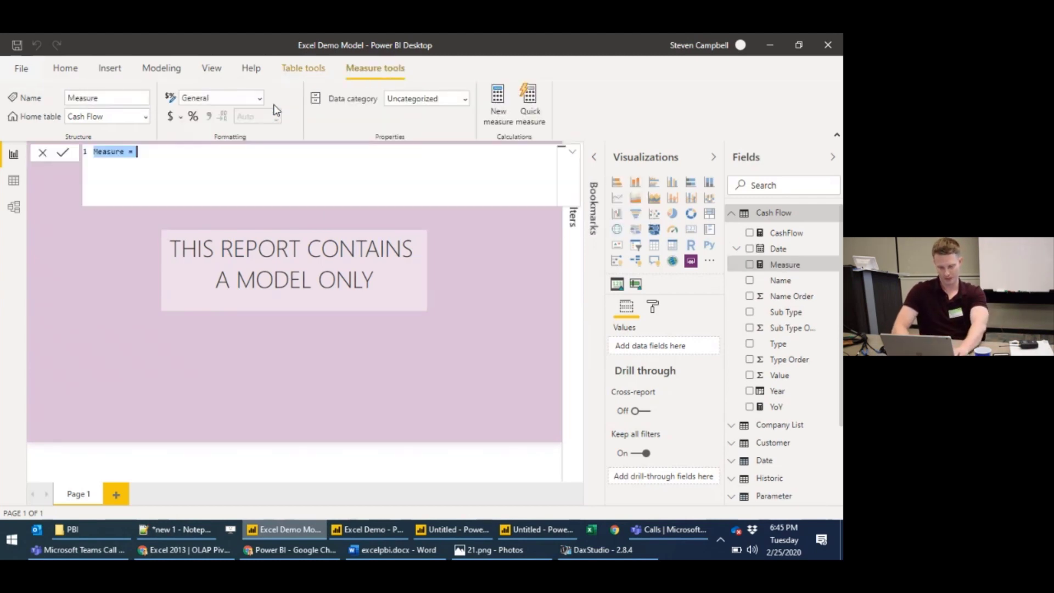
pyautogui.write('Live C')
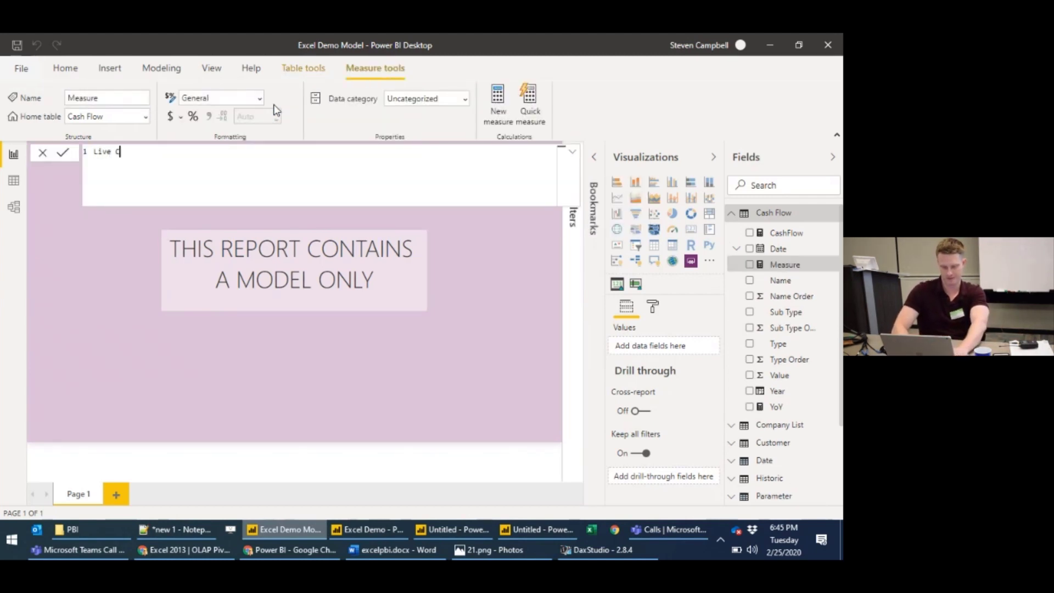
pyautogui.write('onnect -')
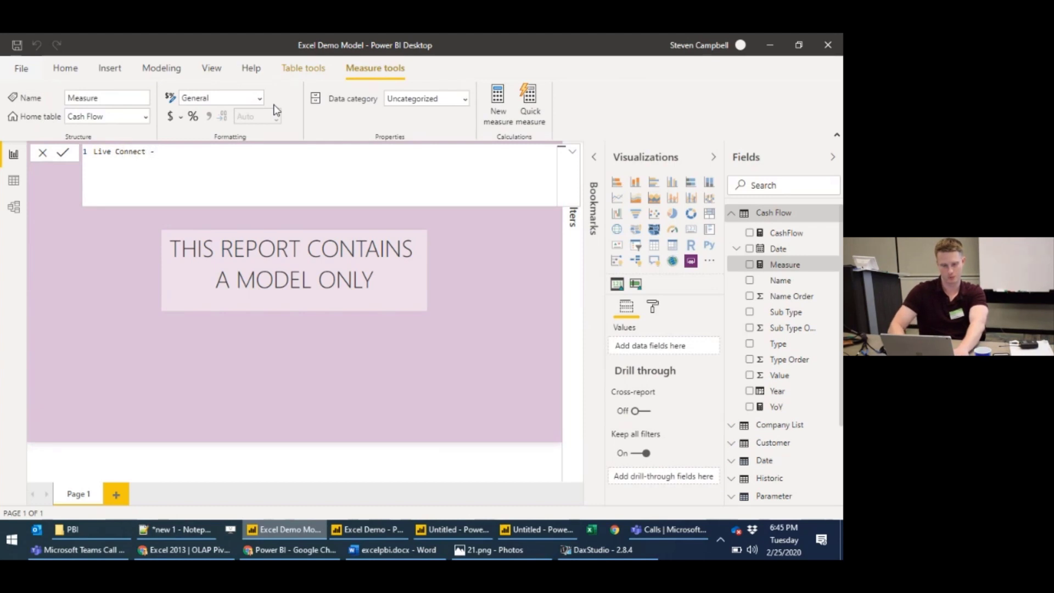
pyautogui.press('BackSpace')
pyautogui.write('= 1')
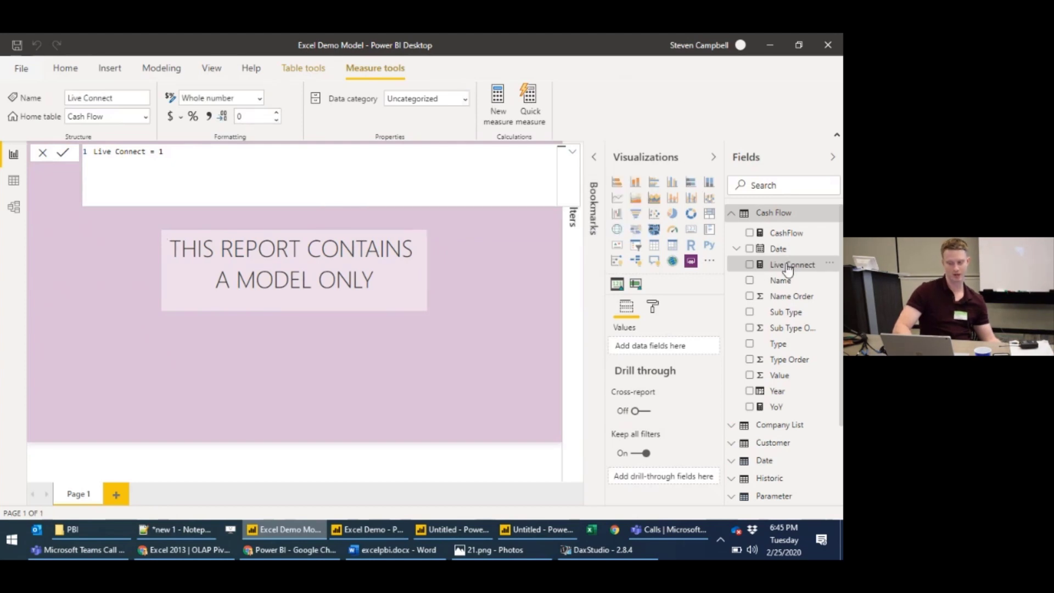
# Return to the untitled live-connected report, refresh it to update the Cash Flow fields, and close it without saving.
pyautogui.click(546, 531)
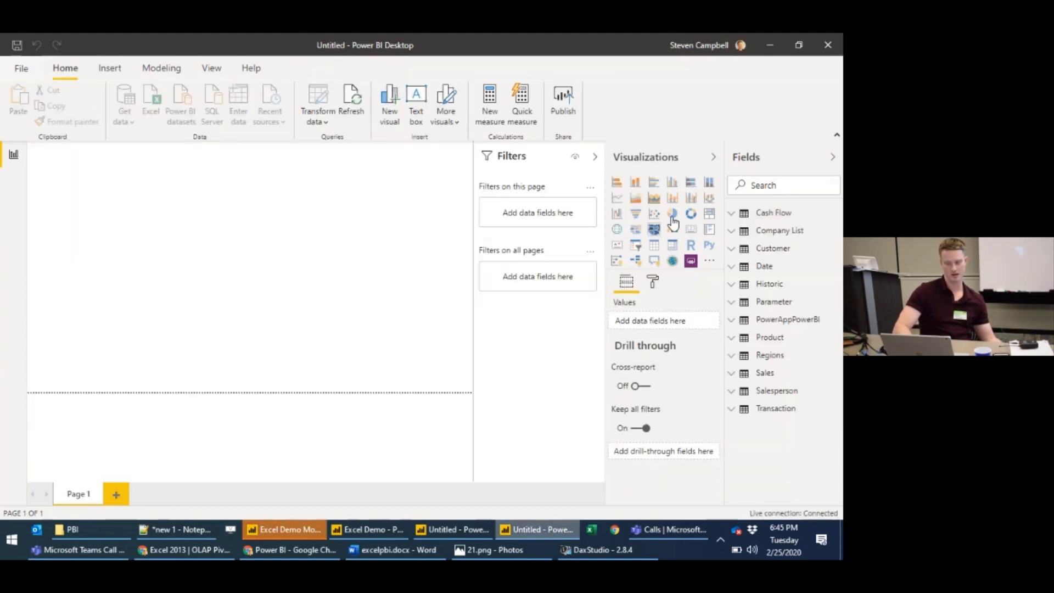
pyautogui.click(730, 215)
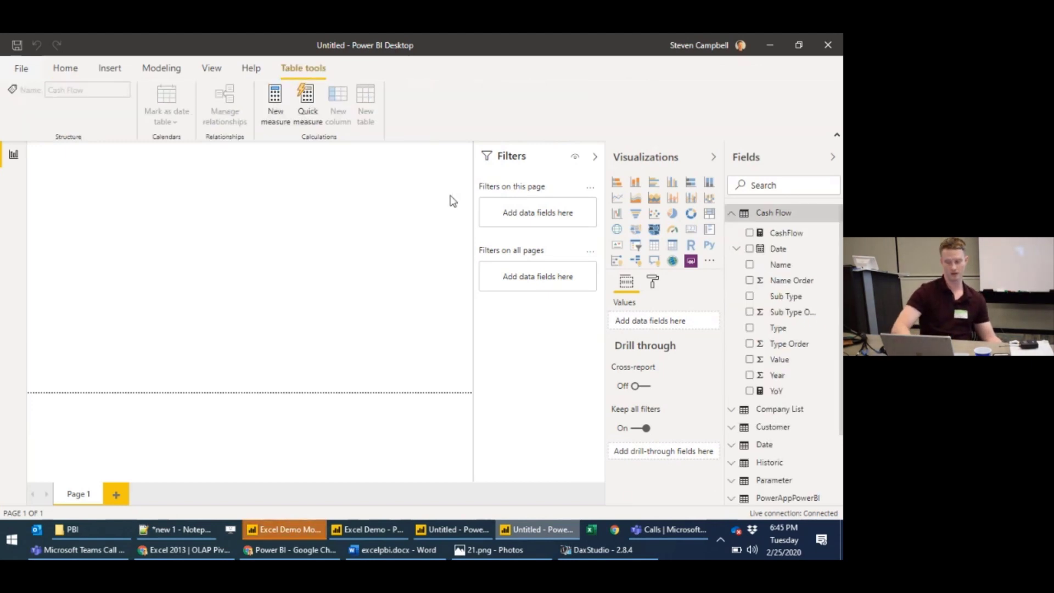
pyautogui.click(69, 69)
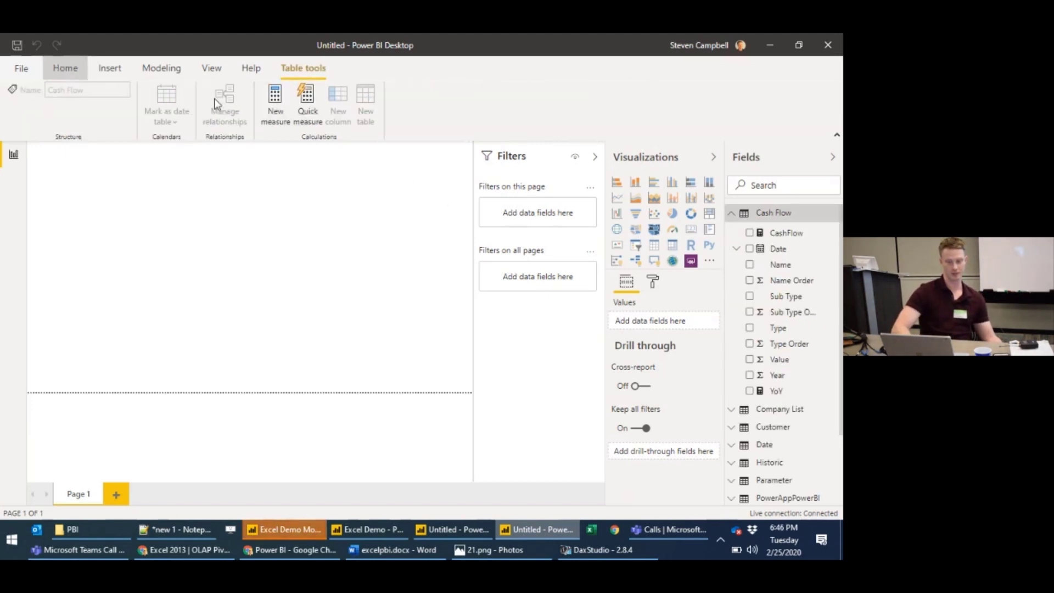
pyautogui.click(352, 106)
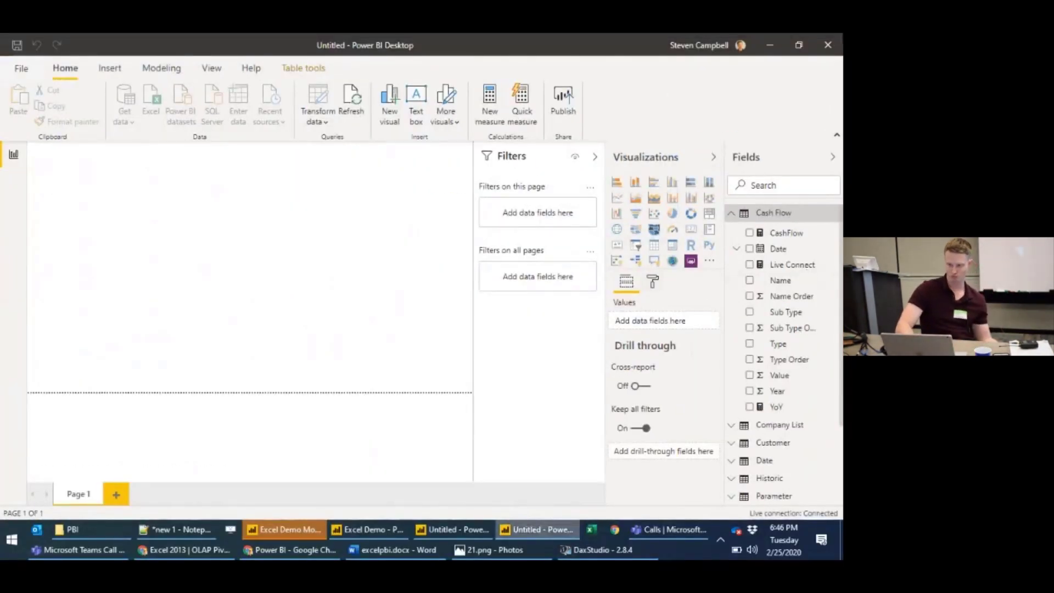
pyautogui.click(830, 45)
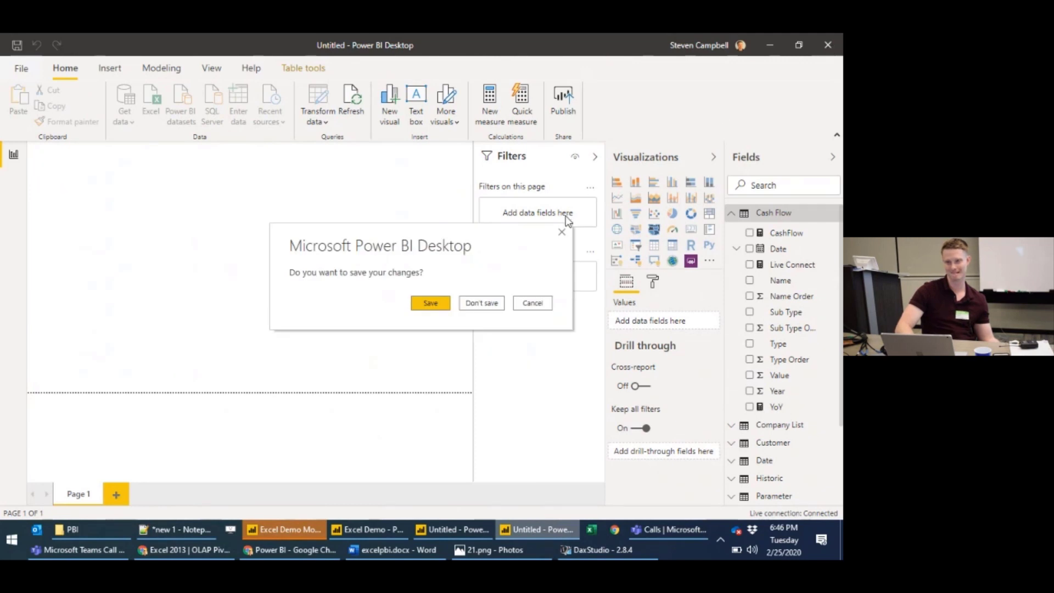
pyautogui.click(493, 303)
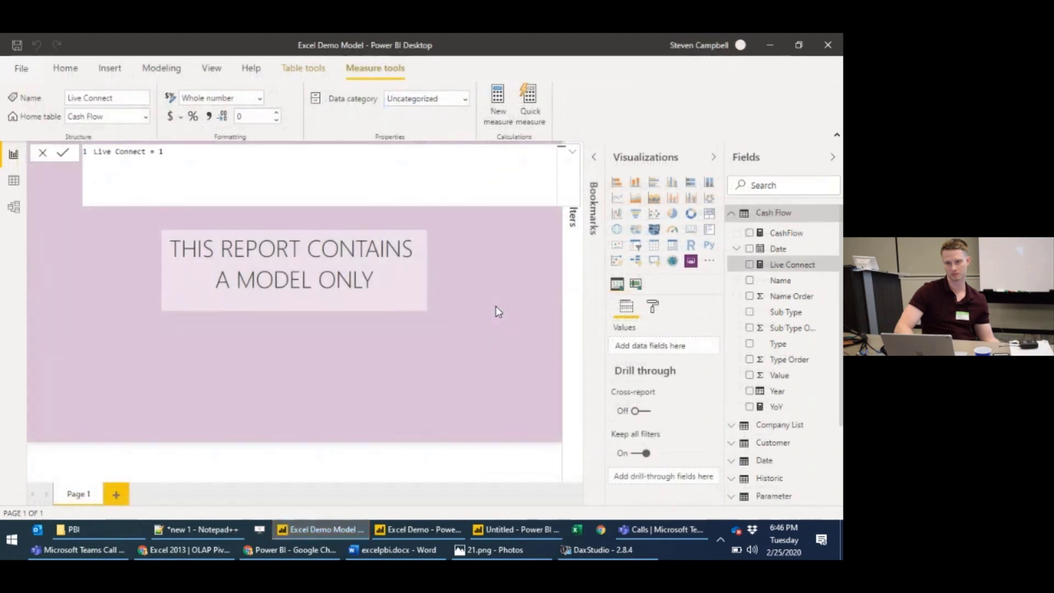
# Look at the Excel Demo report and the remaining untitled report to compare their live dataset connections.
pyautogui.click(420, 535)
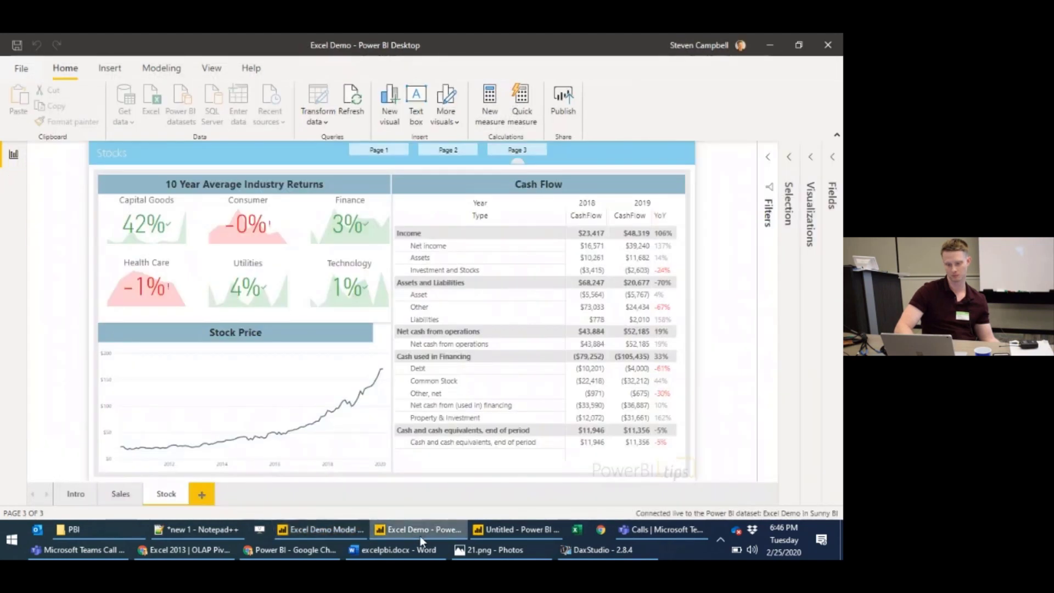
pyautogui.click(420, 535)
pyautogui.click(518, 533)
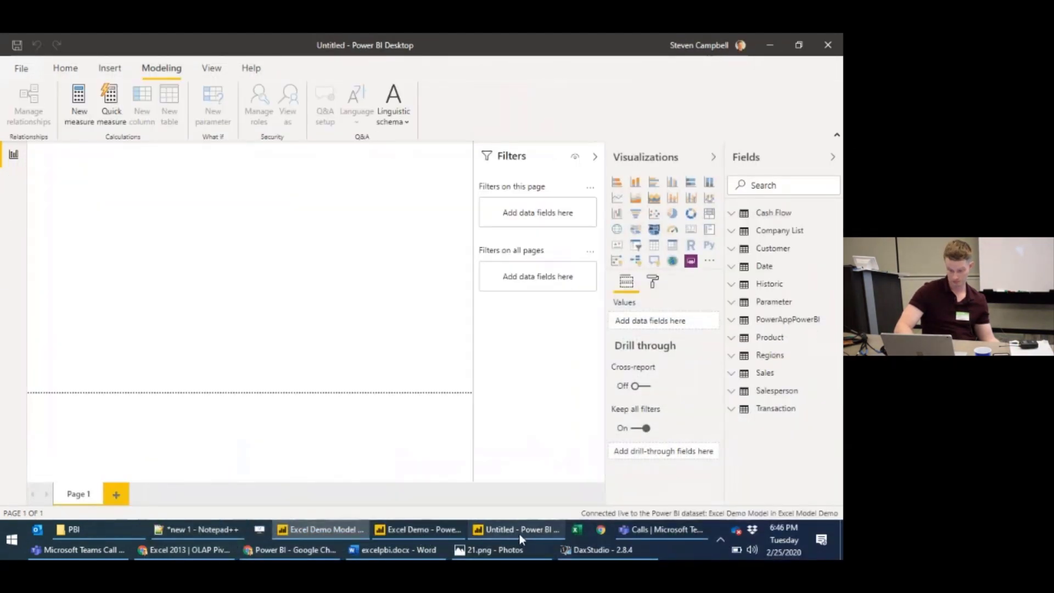
# Go back to the Excel Demo Model report, collapse the expanded formula bar and deselect the Live Connect measure.
pyautogui.click(519, 534)
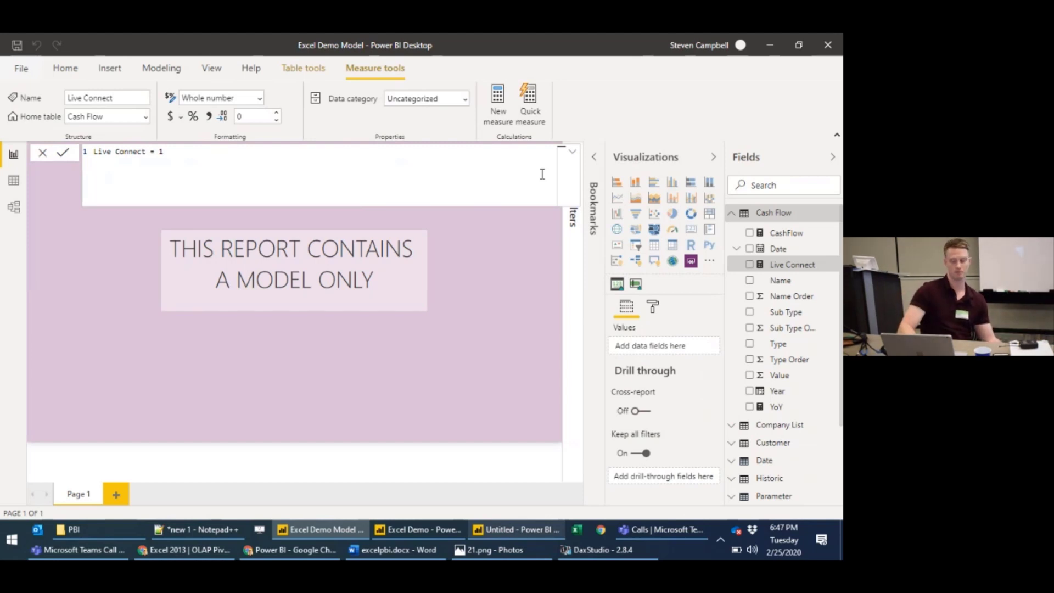
pyautogui.click(573, 152)
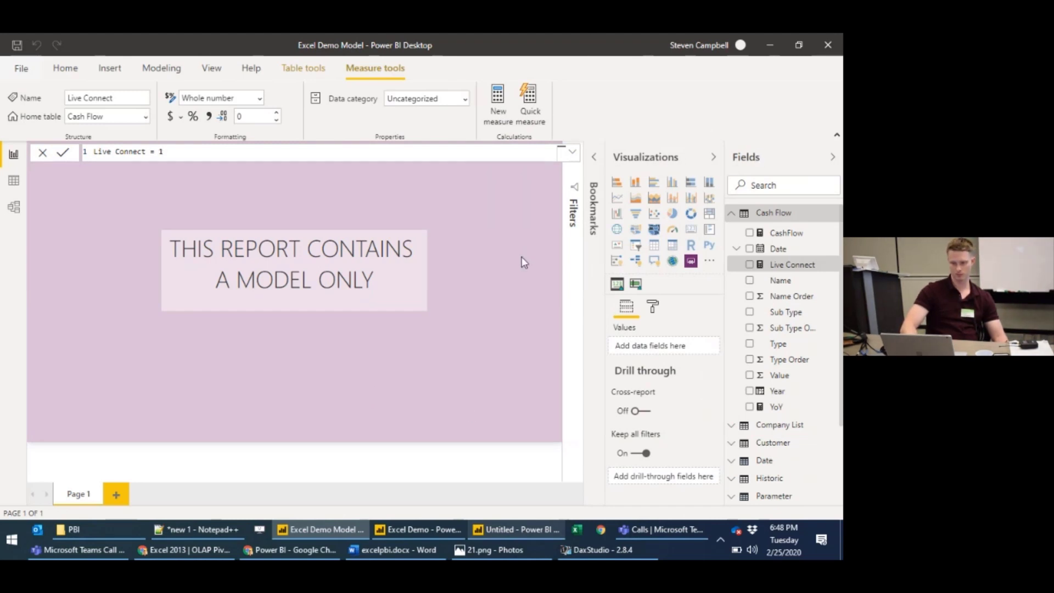
pyautogui.click(464, 473)
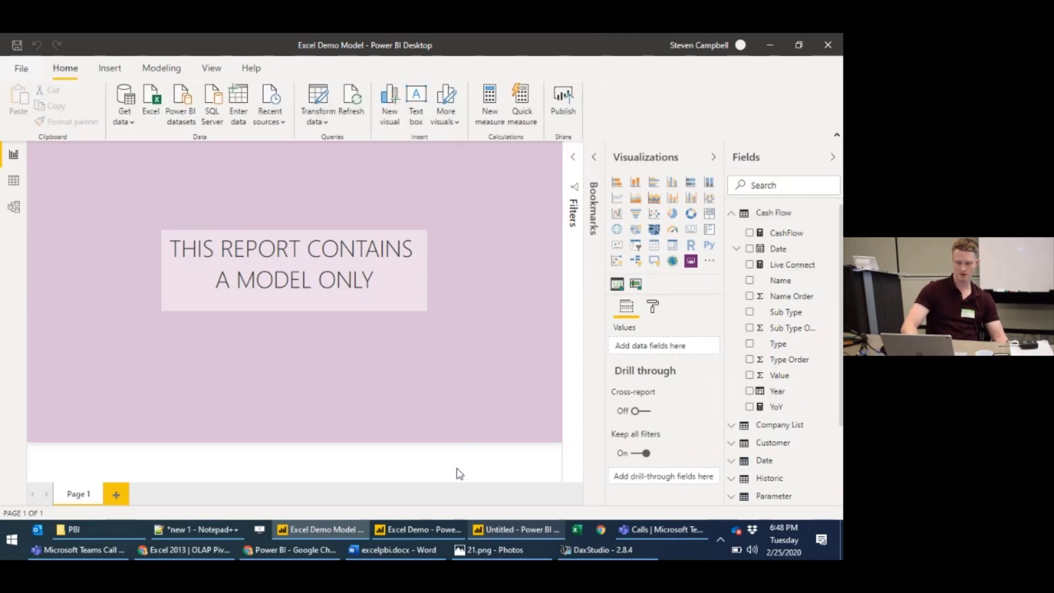